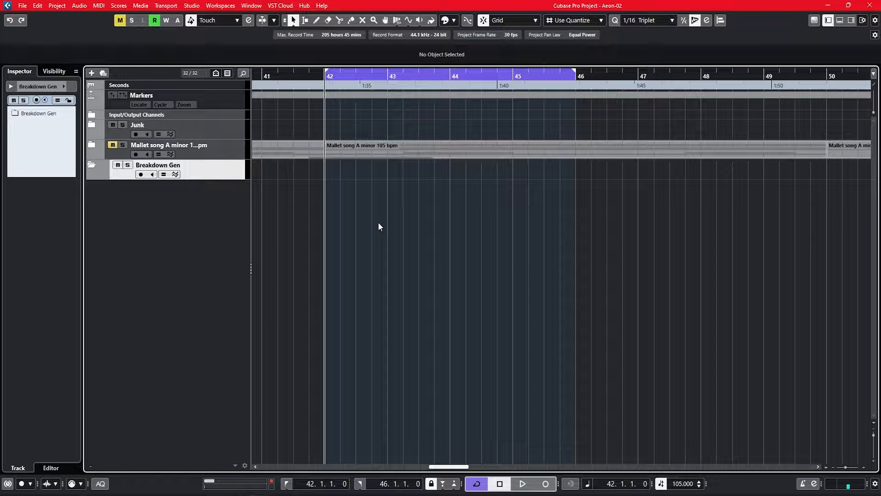
- Add one instrument track using Kontakt with its audio output set to Stereo Out
right_click(203, 206)
click(253, 221)
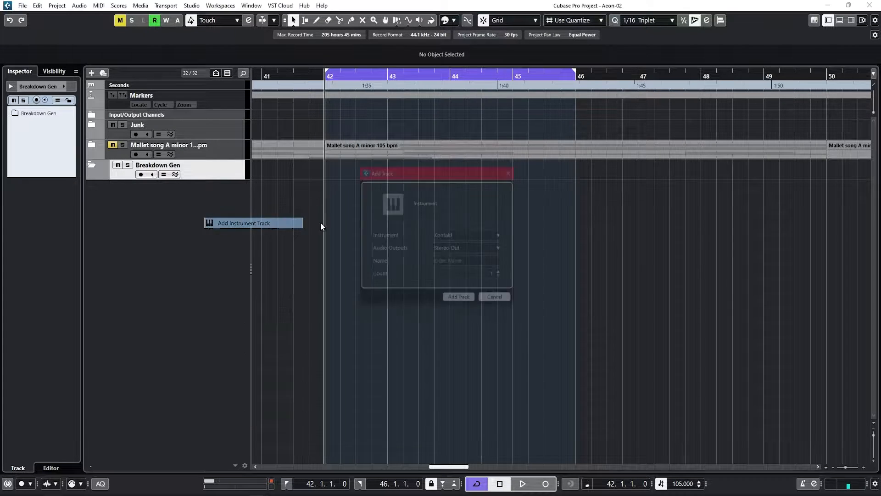
click(473, 233)
click(473, 234)
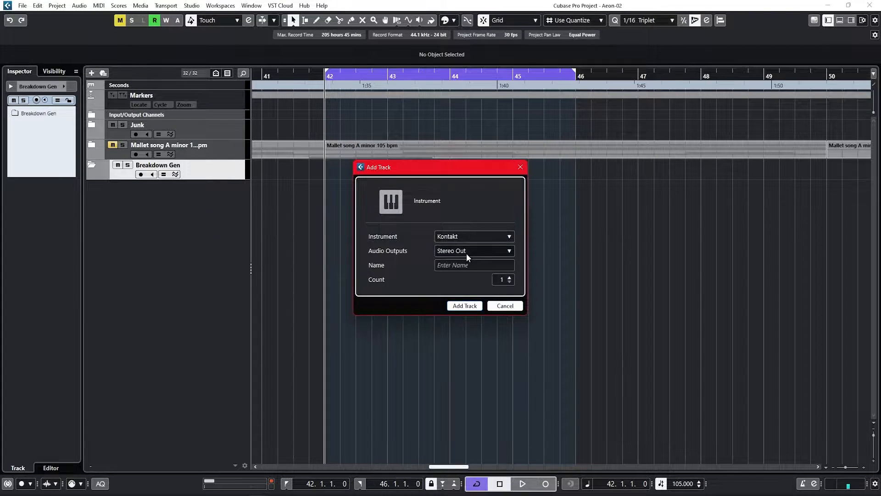
click(470, 306)
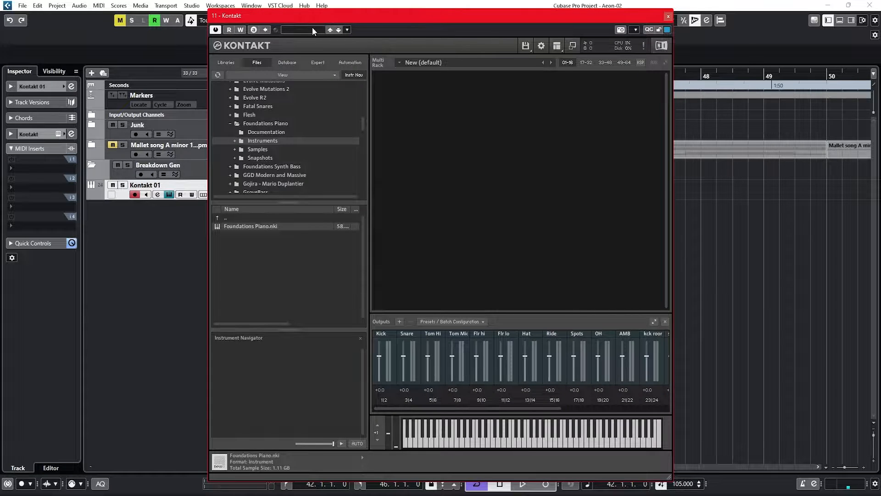
- Load a saved preset into the new Kontakt instrument and close the plug-in window
click(313, 29)
double_click(605, 104)
click(669, 16)
- Rename the new Kontakt track as Hands
double_click(172, 184)
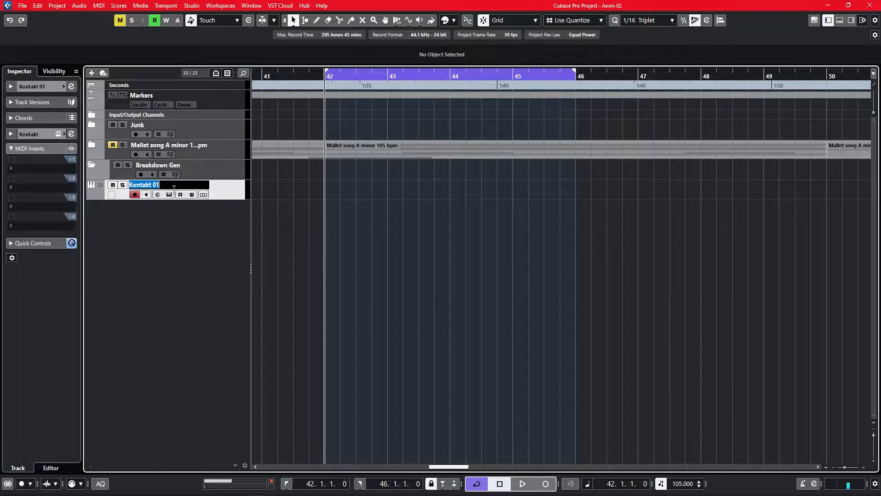
text(ha)
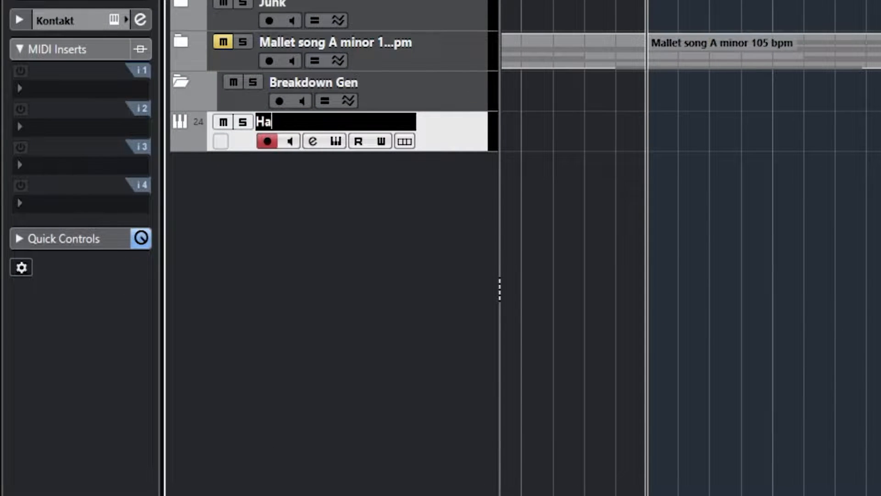
text(nds)
key(Return)
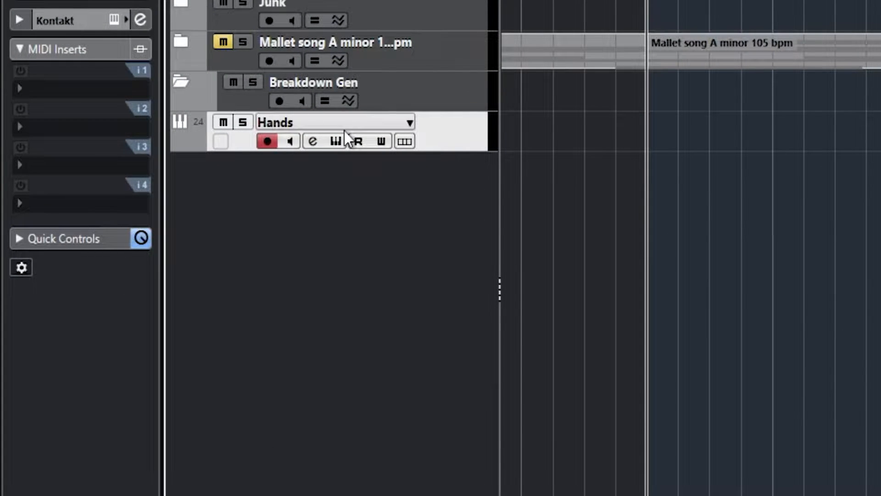
- Duplicate the Hands track and rename the copy as Kick Drum
right_click(457, 133)
click(401, 188)
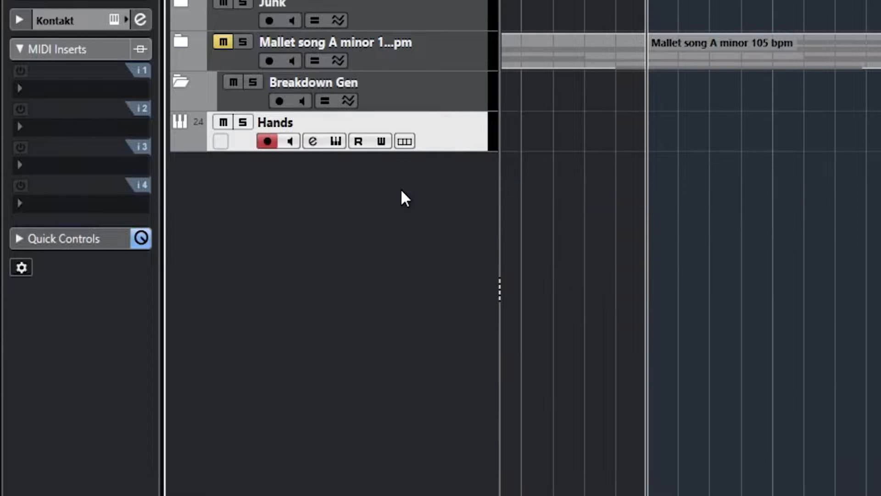
double_click(302, 168)
text(Kic)
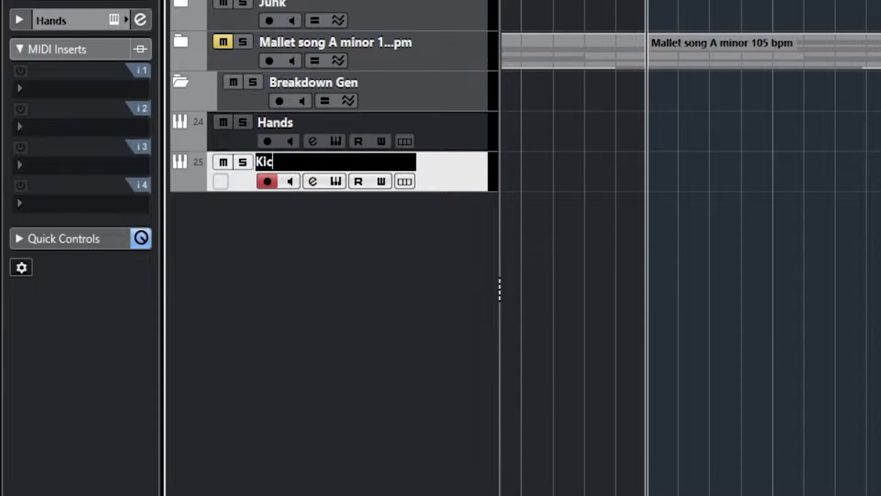
text(k Drum)
key(Return)
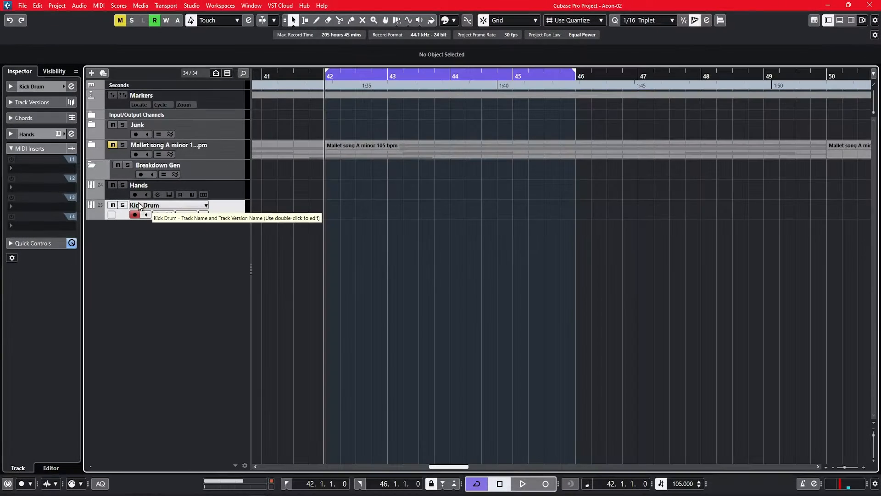
- Draw an empty MIDI part on the Hands track from bar 42 to bar 46
click(232, 195)
right_click(345, 189)
click(368, 191)
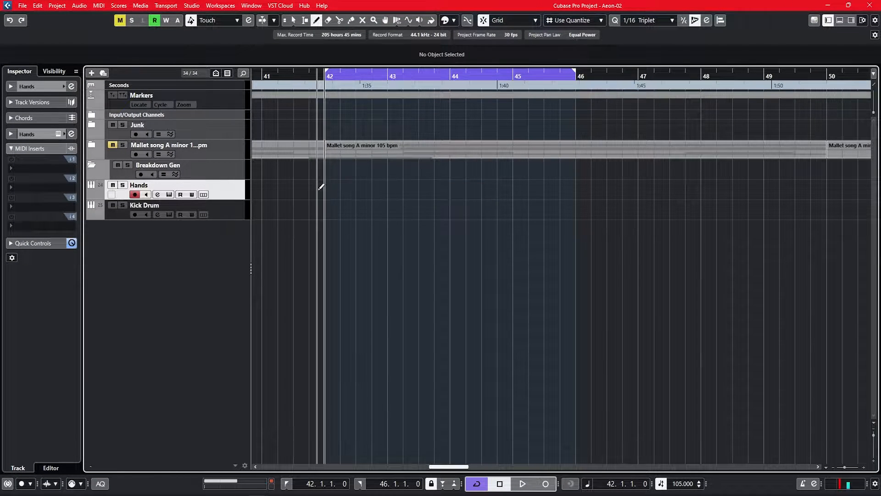
key(alt+4)
drag(329, 182, 576, 181)
key(1)
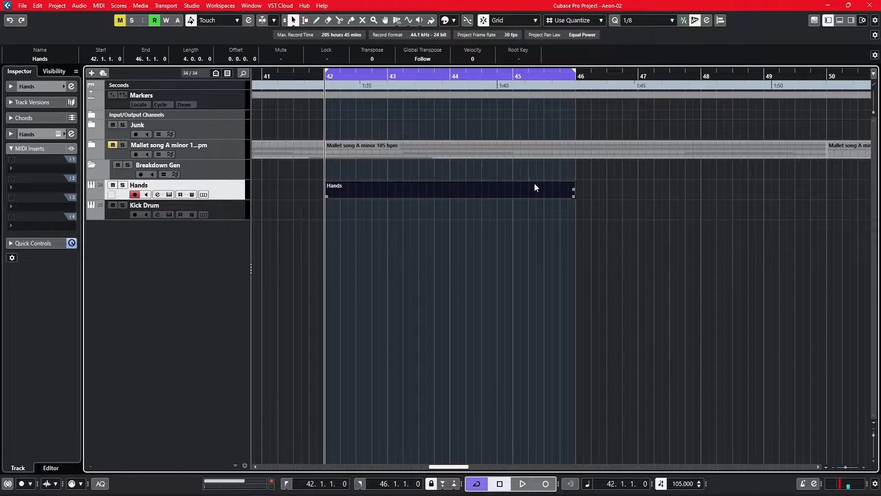
- Place a D1 note on beat 3 of bar 42 in the Hands part and repeat it in bars 43 to 45
double_click(535, 184)
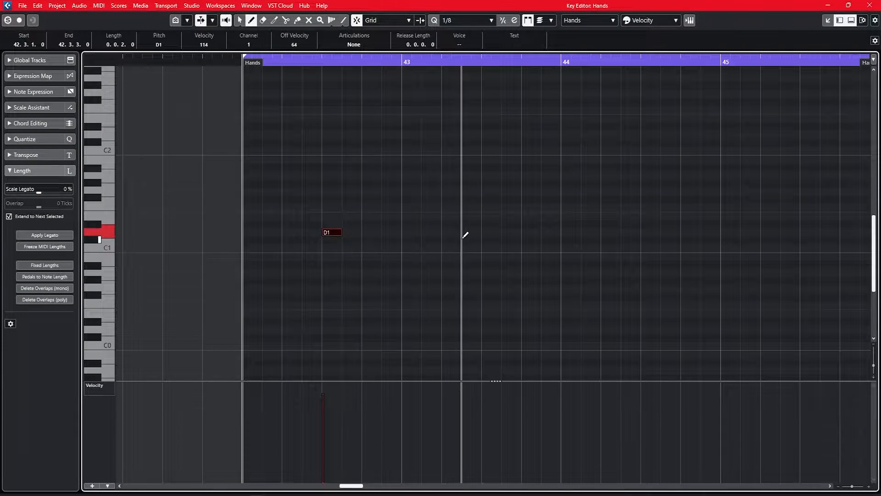
key(ctrl+d)
key(ctrl+d)
key(ctrl+d)
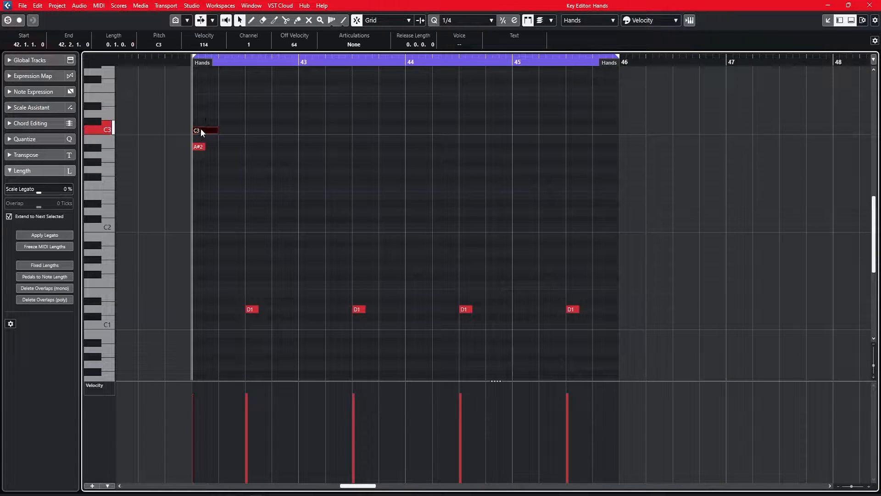
- Add an A#2 note at the part's start, fill bars 42 to 45 with quarter-note C3 hits, and close the editor
key(ctrl+d)
key(ctrl+d)
key(ctrl+d)
key(ctrl+d)
key(ctrl+d)
key(ctrl+d)
key(ctrl+d)
key(ctrl+d)
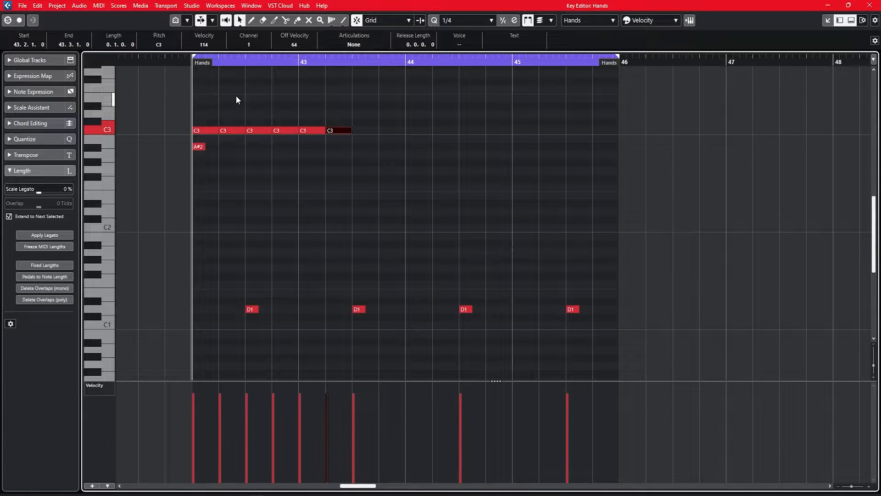
key(ctrl+d)
key(ctrl+d)
key(ctrl+d)
key(ctrl+d)
key(ctrl+d)
key(ctrl+d)
key(ctrl+d)
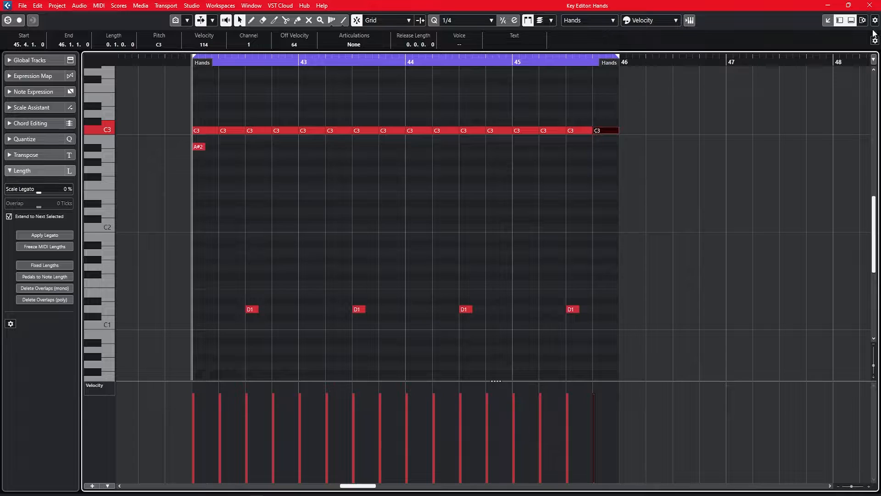
click(874, 8)
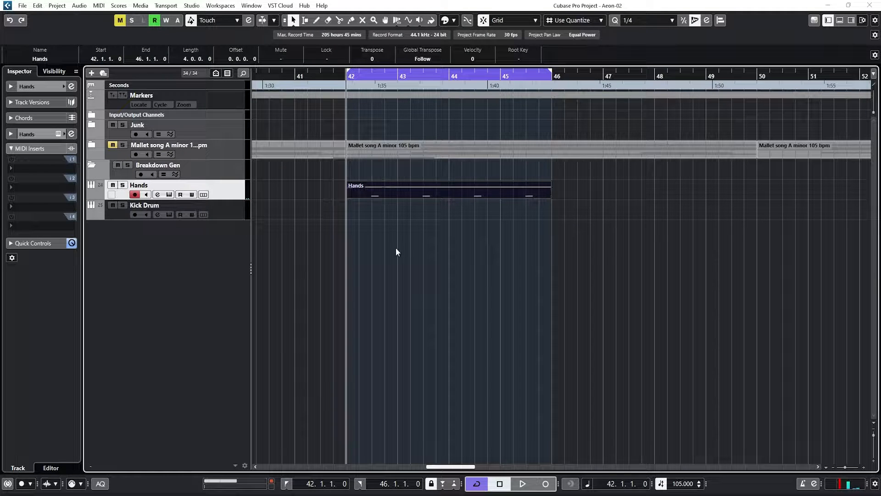
- Play back the Hands pattern from bar 42, then stop playback
key(space)
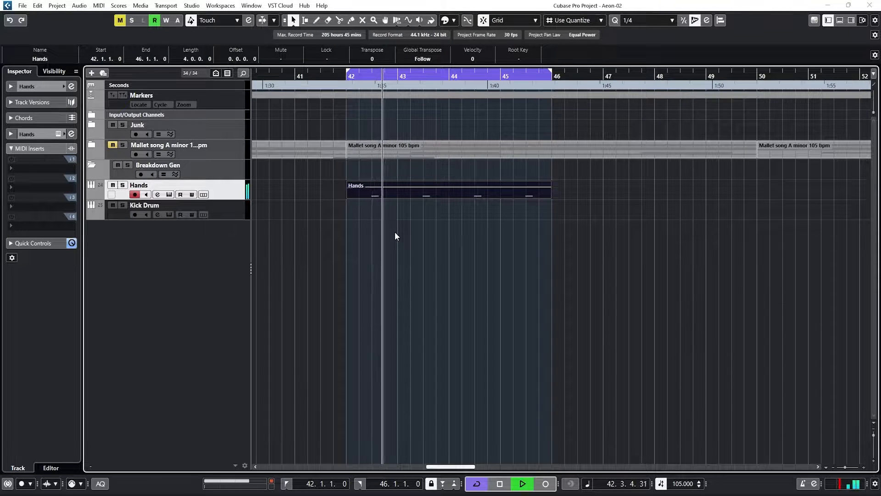
key(space)
key(h)
key(g)
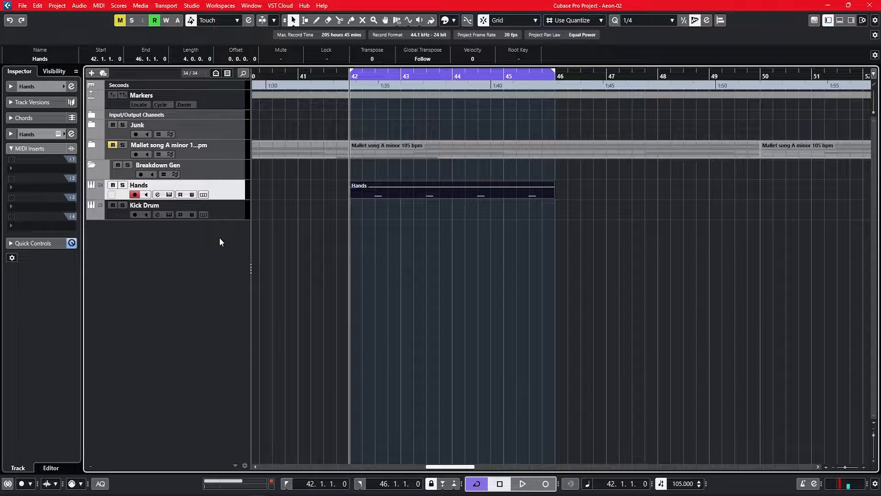
- Add one MIDI track named Breakdown Generator
right_click(206, 237)
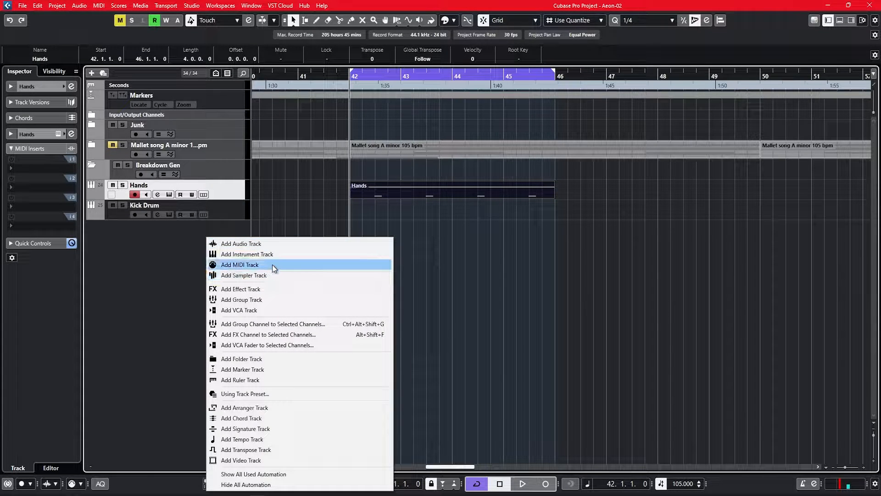
click(247, 265)
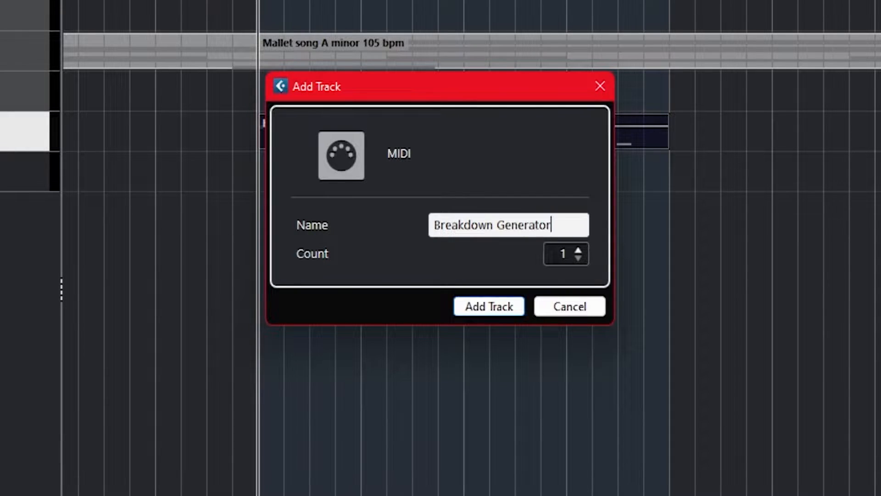
key(Return)
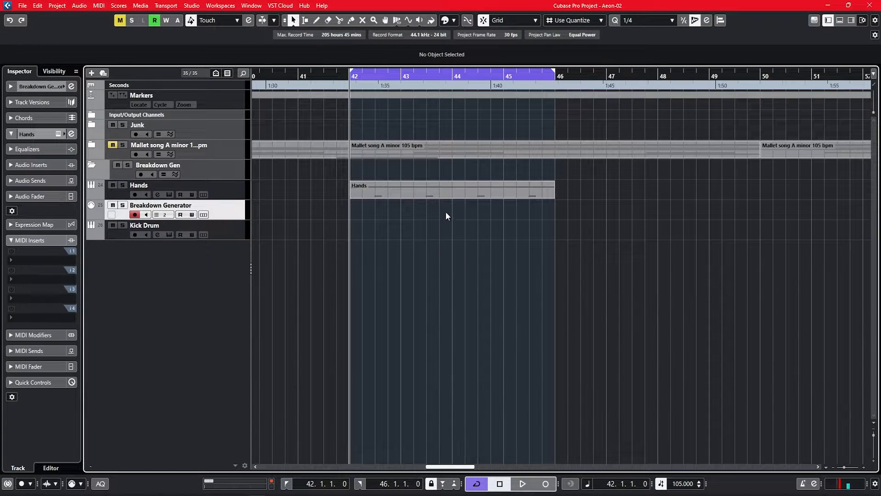
key(h)
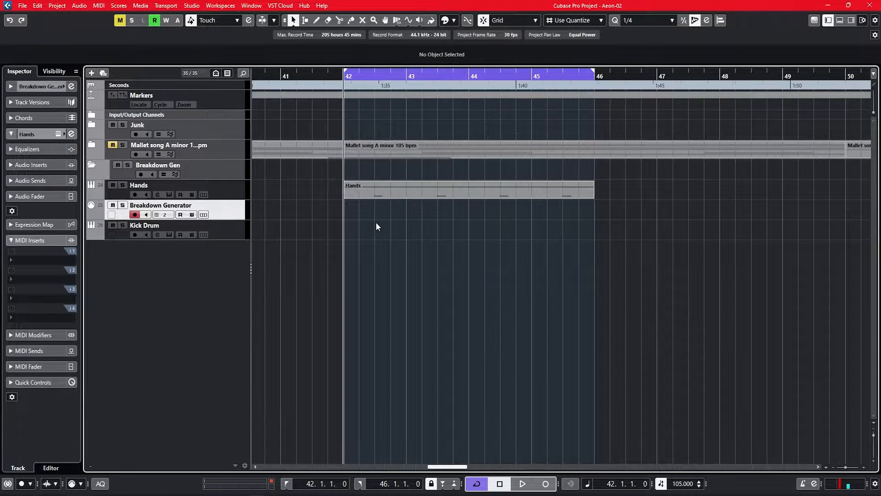
- Activate the first MIDI send on the Breakdown Generator track and route it to Kick Drum - Event Input
click(229, 227)
click(230, 205)
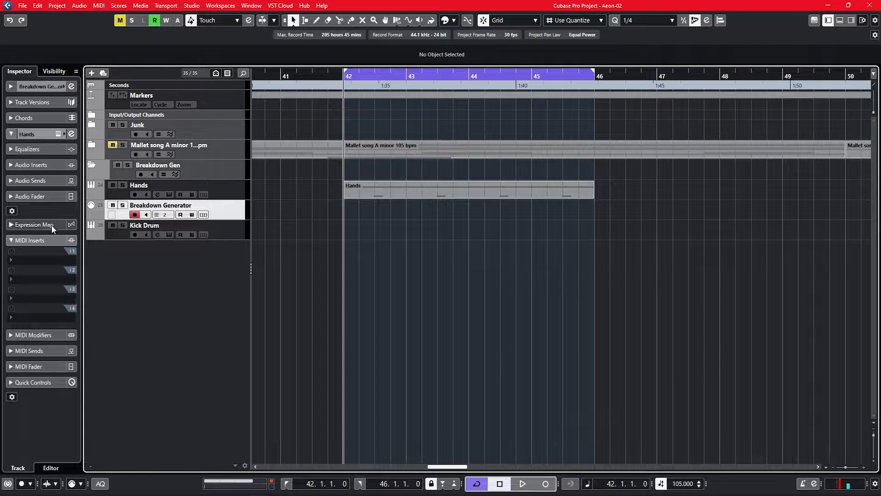
click(37, 349)
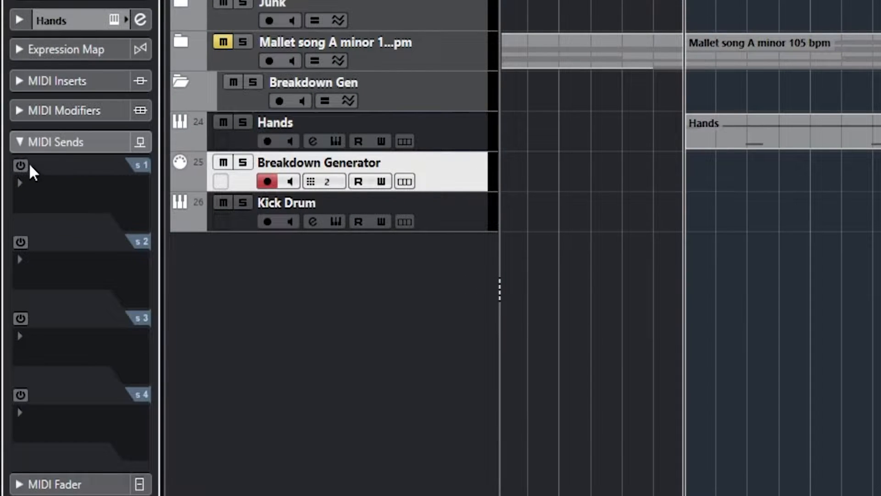
click(12, 207)
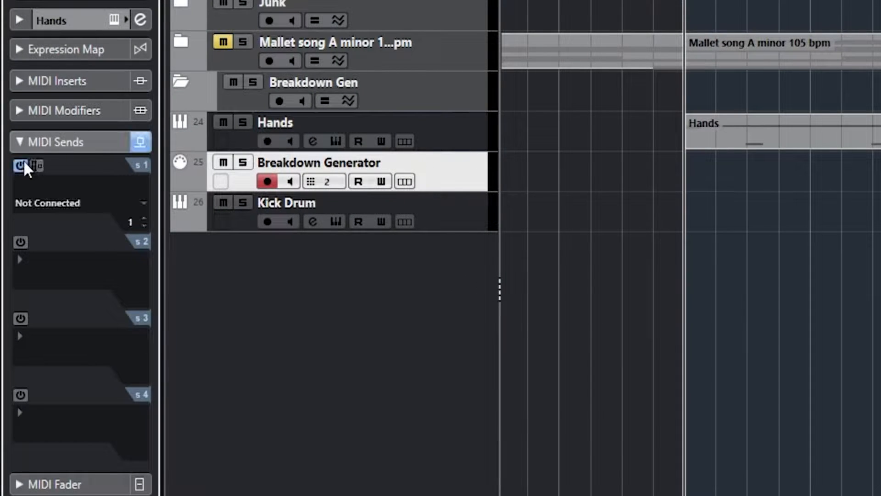
click(52, 202)
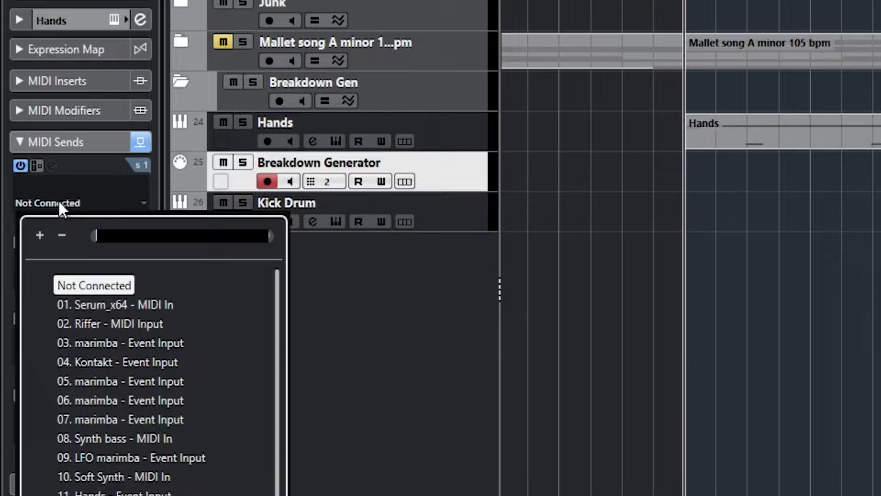
text(kick)
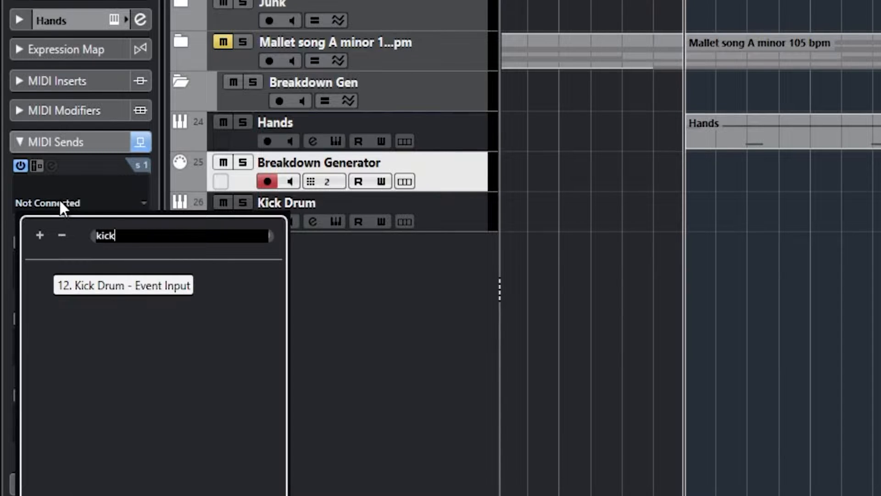
click(145, 288)
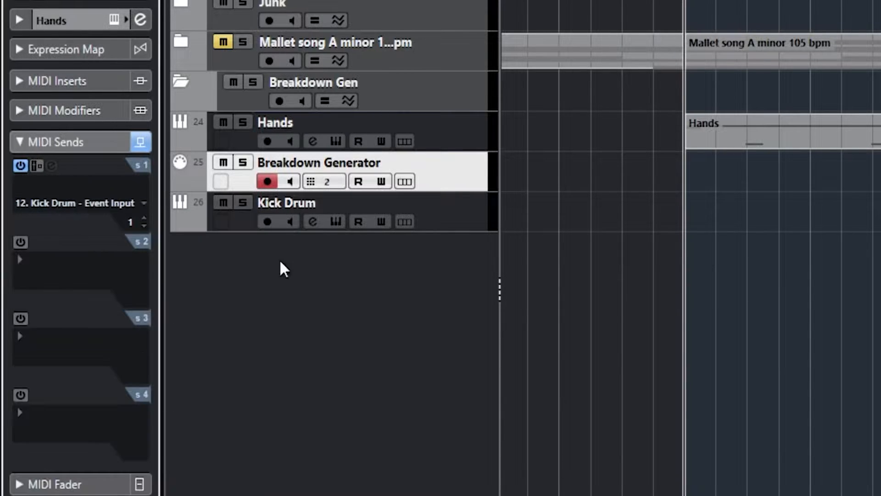
- Create a Breakdown Generator part from bar 42 to 46 and place a 1/16 C1 note at its start
right_click(768, 182)
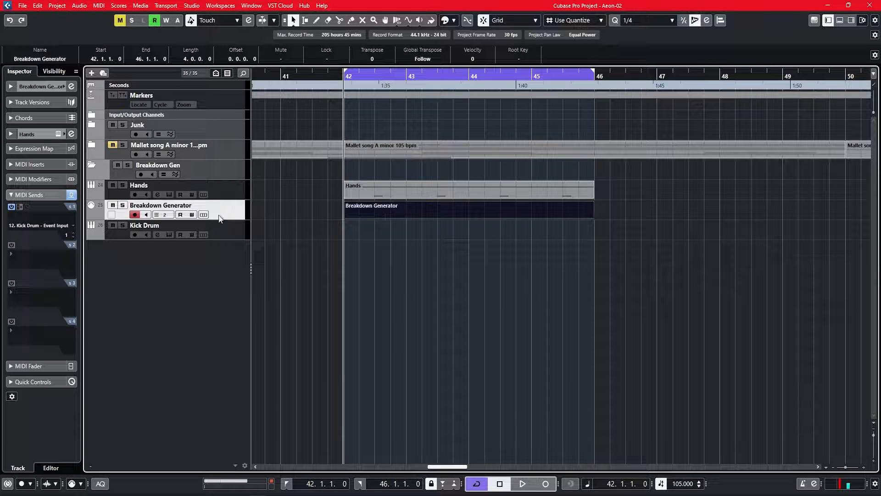
double_click(397, 211)
key(8)
scroll(287, 232, down, 3)
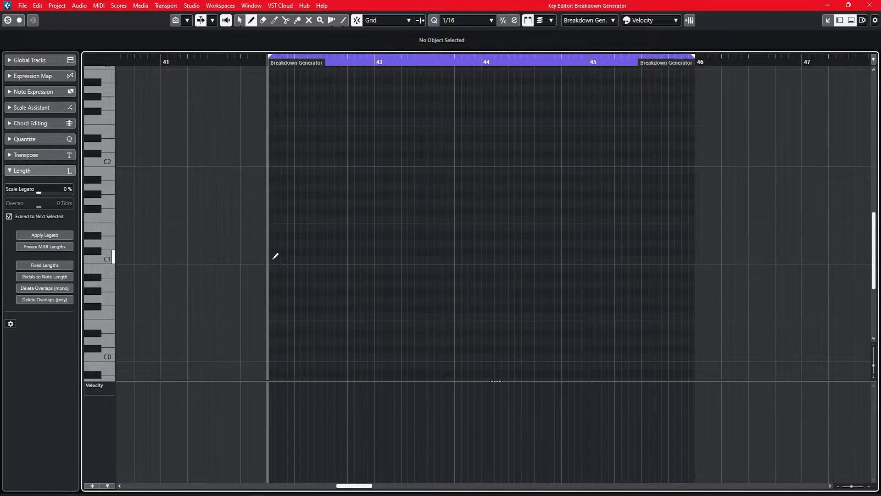
click(274, 259)
right_click(295, 247)
click(294, 248)
key(h)
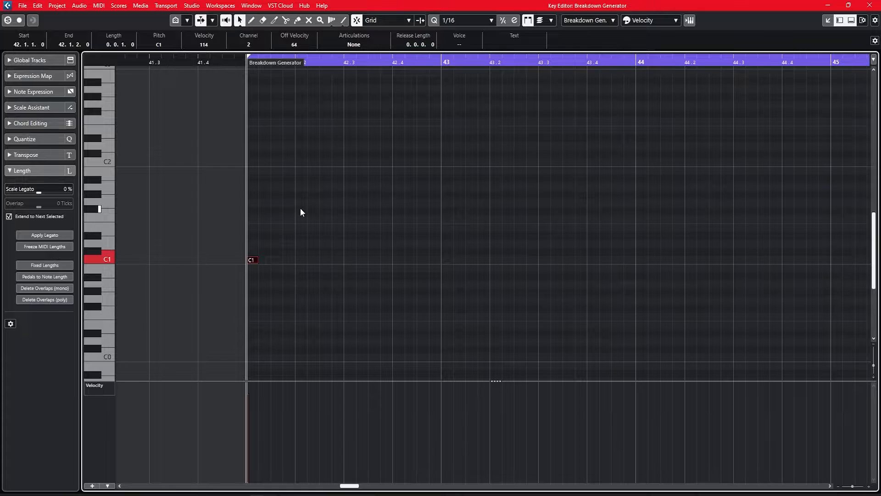
- Repeat the C1 note as continuous sixteenths through the end of bar 45 and close the editor
key(g)
key(ctrl+d)
key(ctrl+d)
key(ctrl+d)
key(ctrl+d)
key(ctrl+d)
key(ctrl+d)
key(ctrl+d)
key(ctrl+d)
key(ctrl+d)
key(ctrl+d)
key(ctrl+d)
key(ctrl+d)
key(ctrl+d)
key(ctrl+d)
key(ctrl+d)
key(ctrl+d)
key(ctrl+d)
key(ctrl+d)
key(ctrl+d)
key(ctrl+d)
key(ctrl+d)
key(ctrl+d)
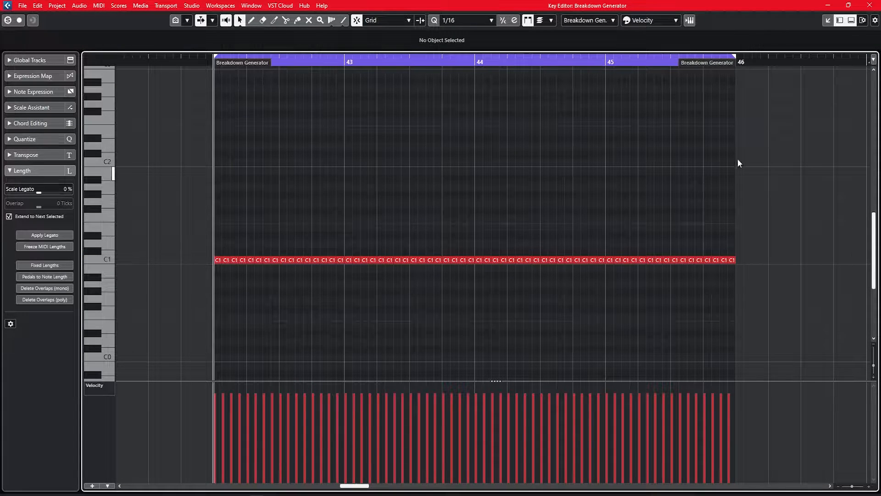
scroll(502, 261, up, 2)
click(503, 260)
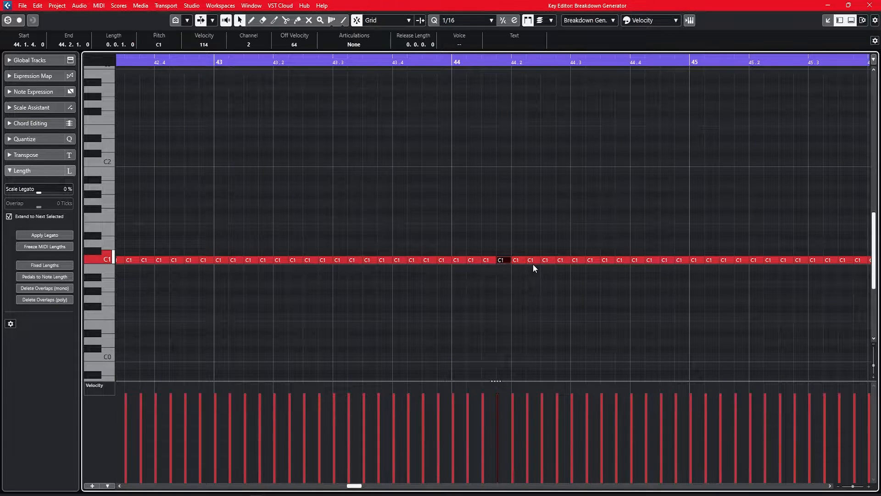
scroll(509, 263, down, 2)
click(870, 5)
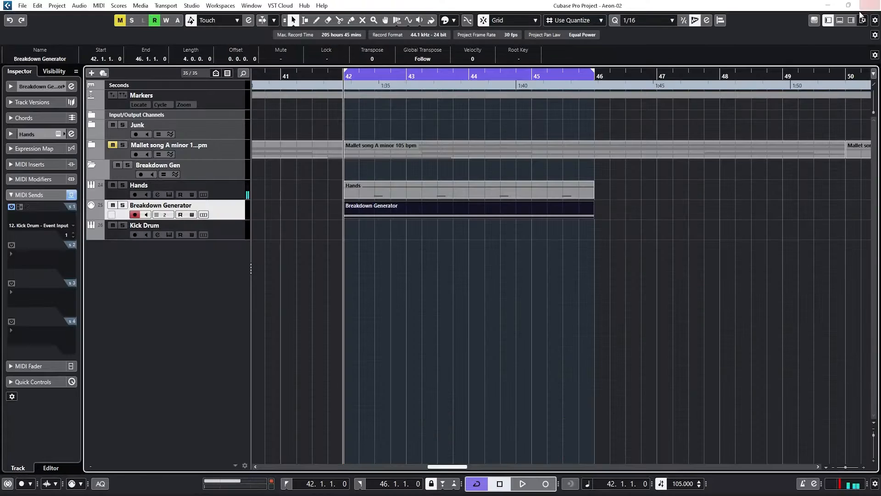
scroll(387, 230, up, 1)
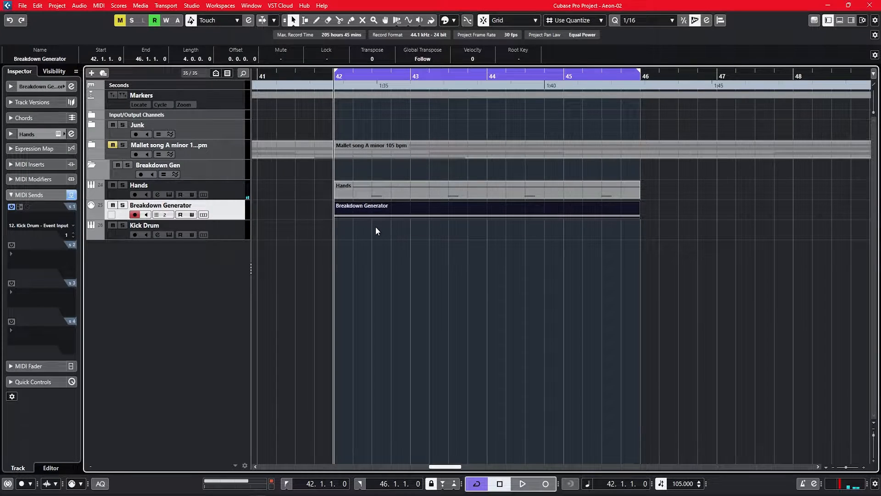
- Play back the looped section between bars 42 and 46 and stop playback
key(space)
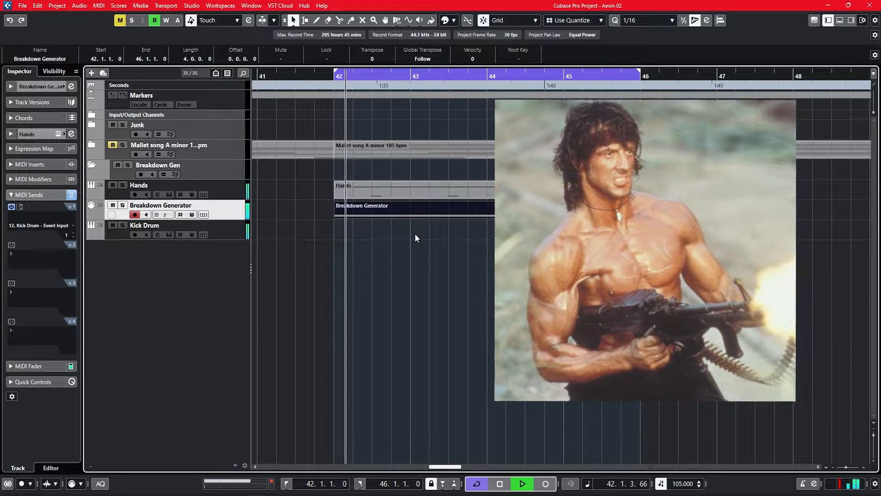
key(space)
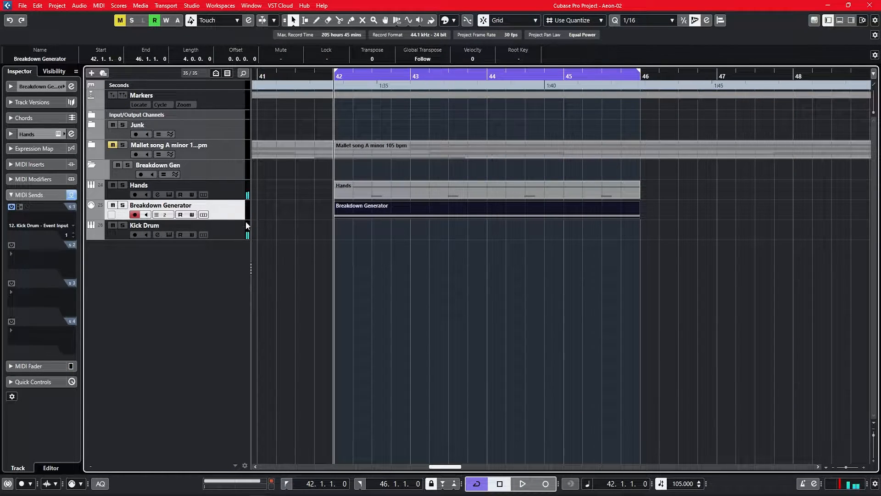
right_click(390, 223)
click(390, 224)
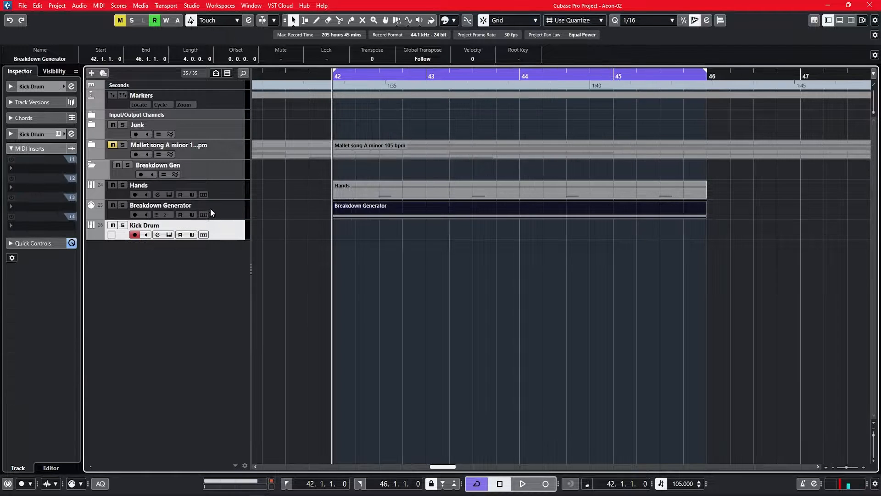
- Load the Density effect into the first MIDI insert slot of the Breakdown Generator track
click(211, 209)
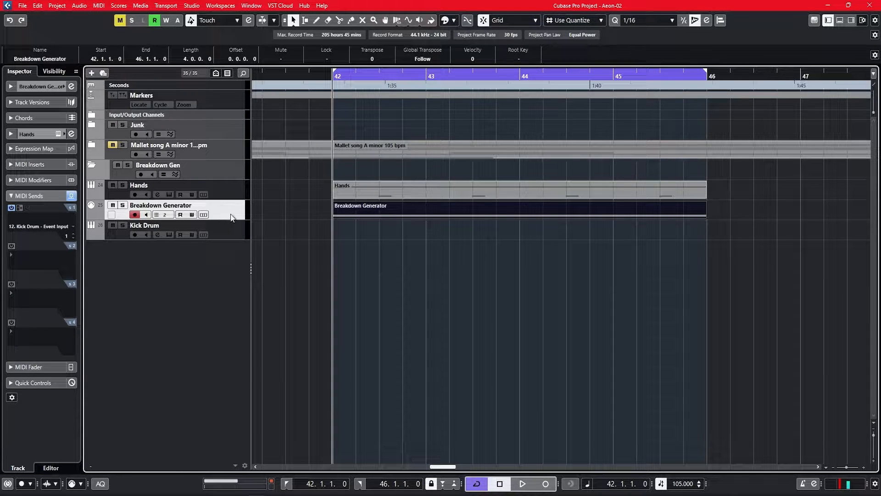
click(40, 165)
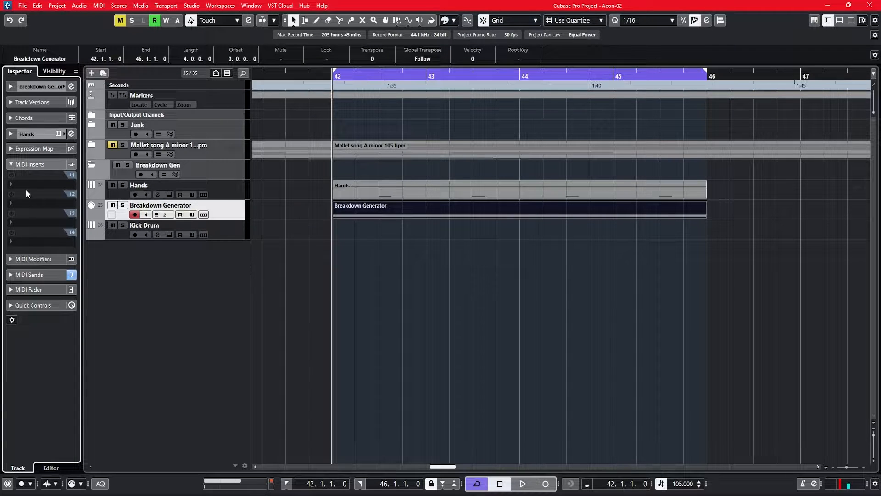
click(28, 183)
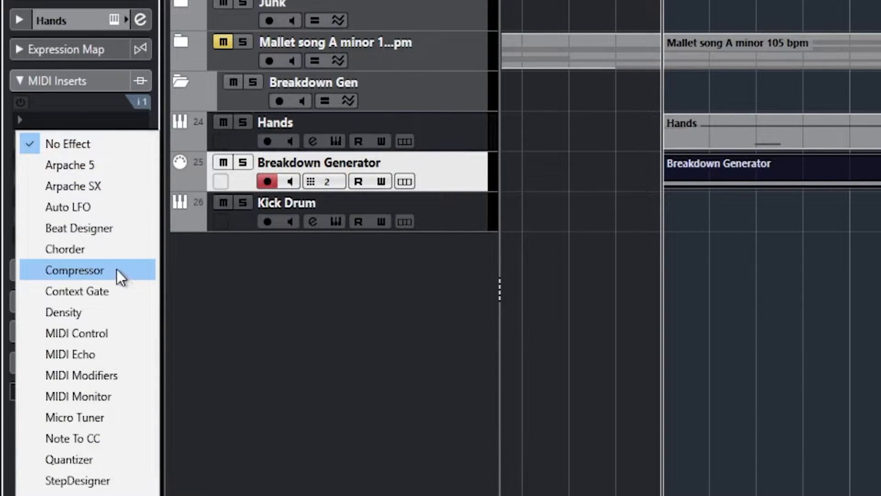
click(112, 310)
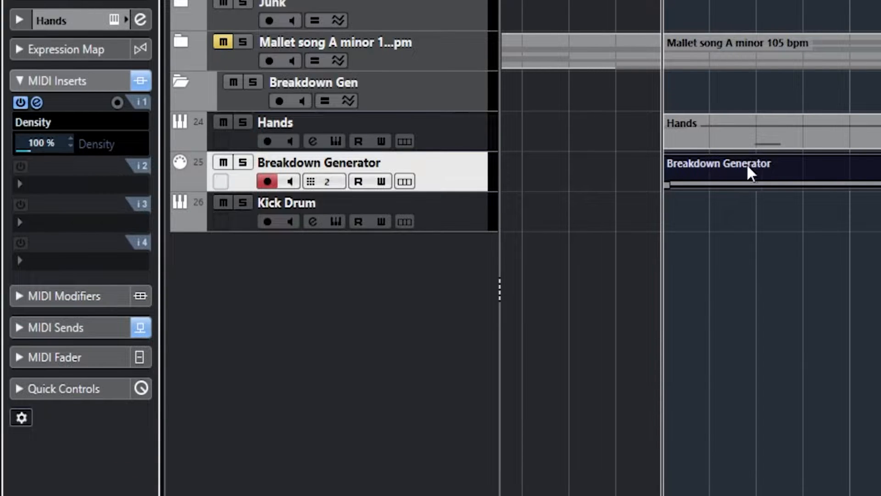
key(g)
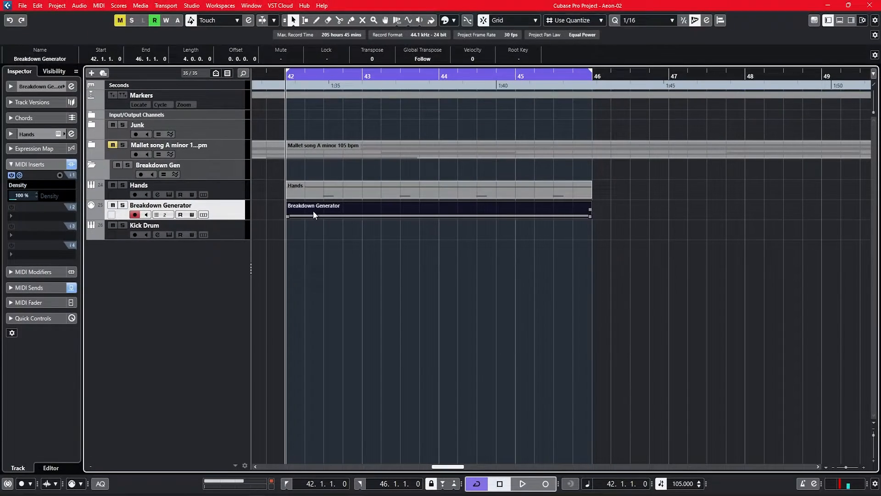
- Set the Density effect on the Breakdown Generator track to 46 %
double_click(628, 172)
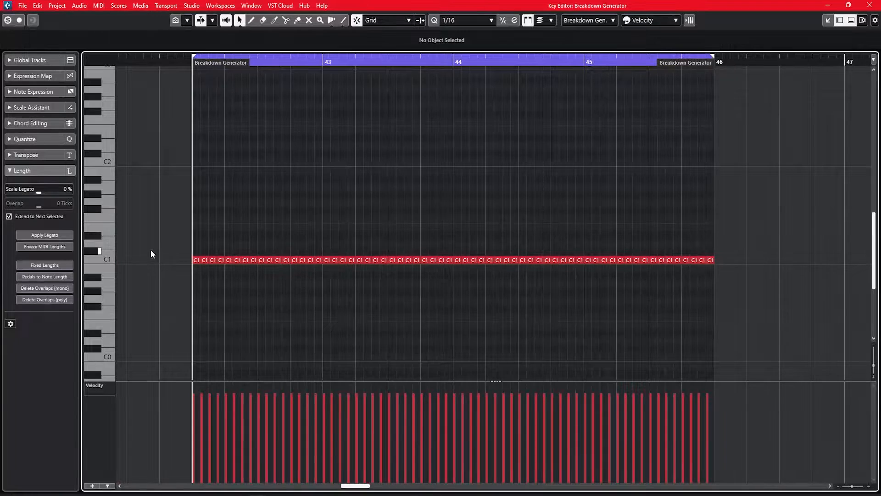
scroll(150, 253, up, 2)
scroll(227, 260, up, 2)
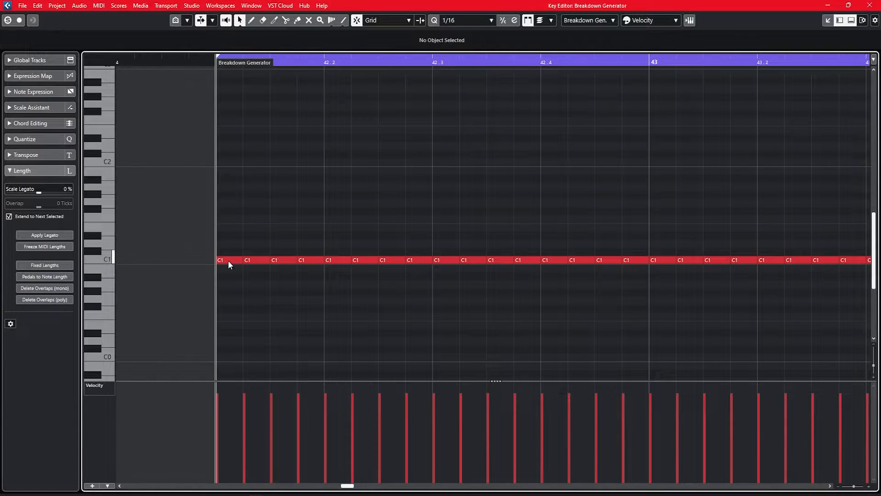
scroll(551, 181, down, 2)
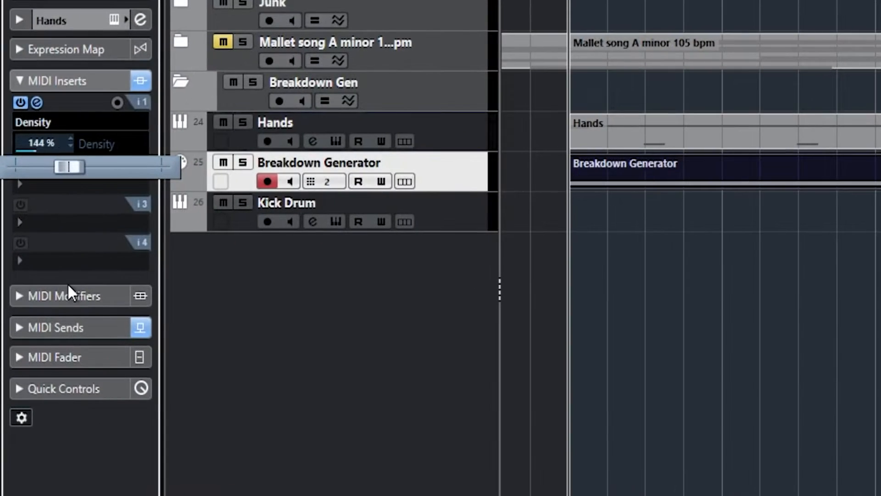
drag(43, 261, 32, 274)
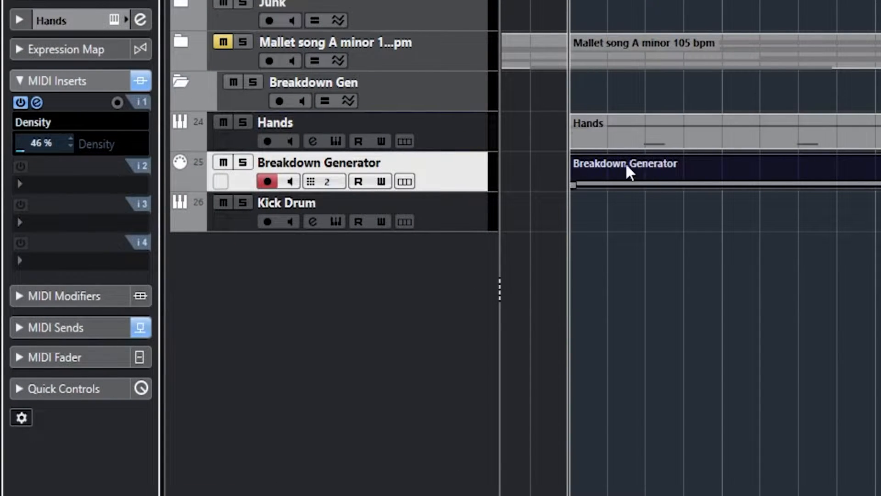
- Examine the Breakdown Generator part's sixteenth notes in the Key Editor while the loop plays, and close the editor
double_click(610, 174)
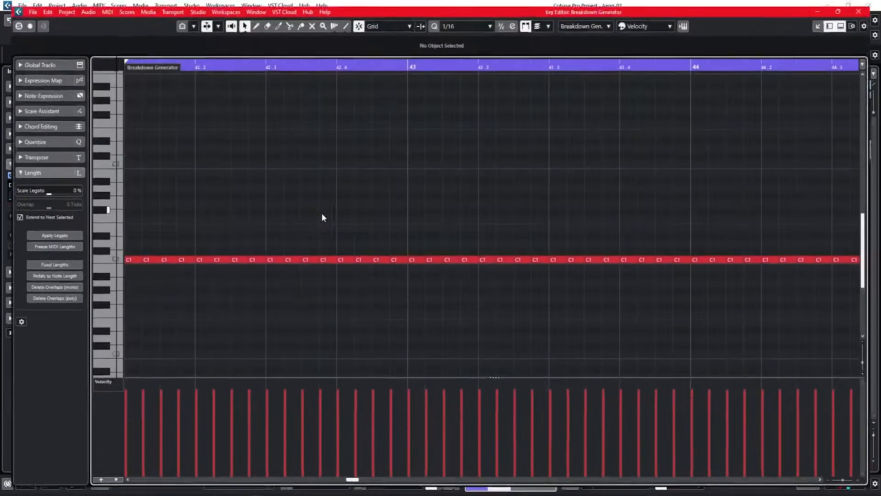
scroll(321, 214, left, 1)
scroll(321, 214, down, 2)
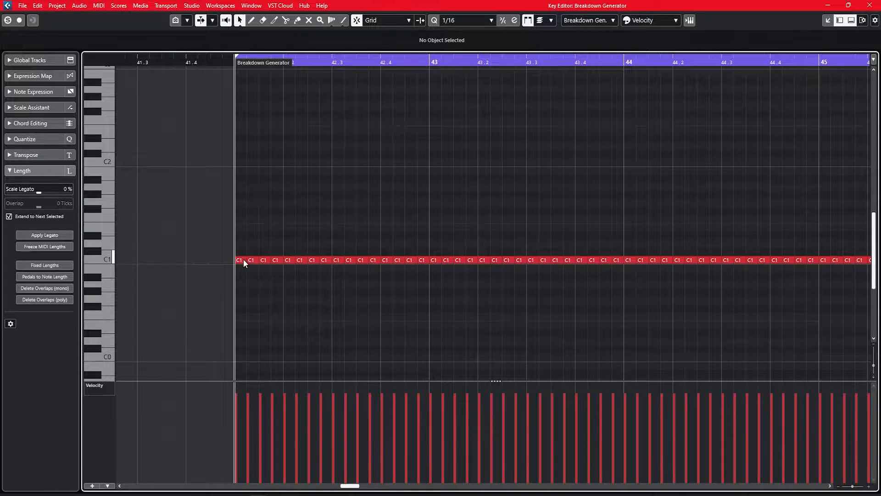
scroll(244, 259, down, 2)
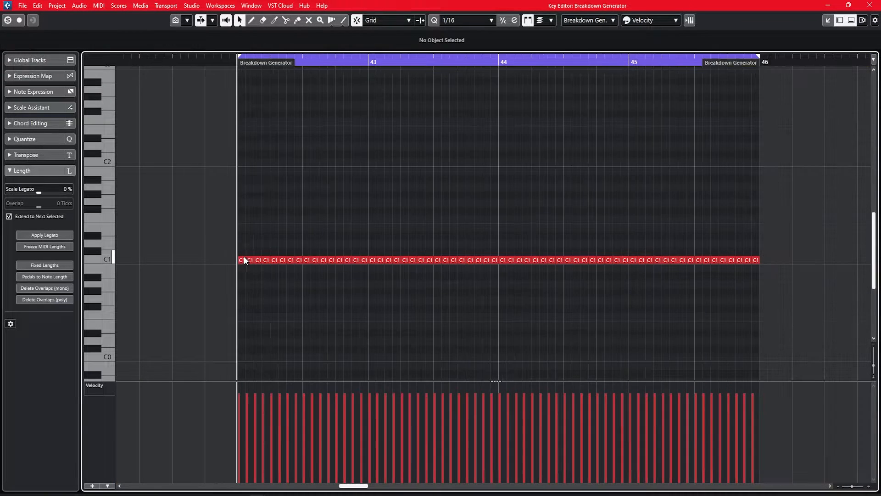
scroll(252, 199, down, 2)
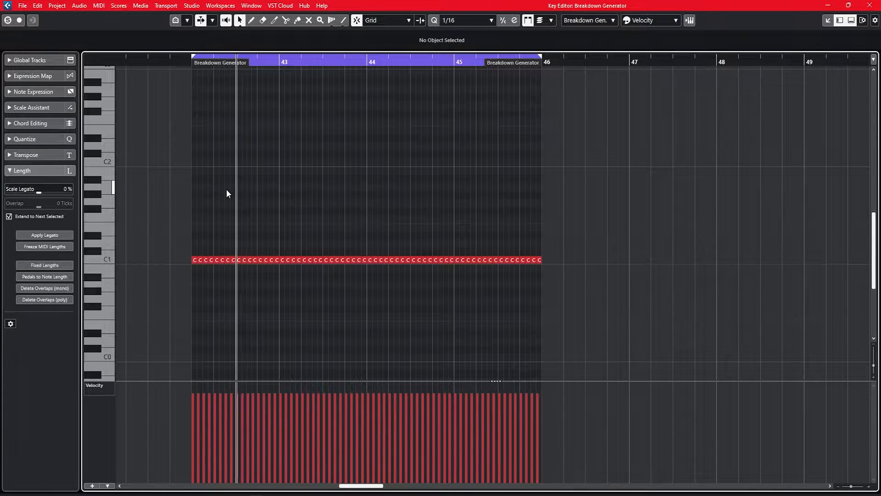
key(Return)
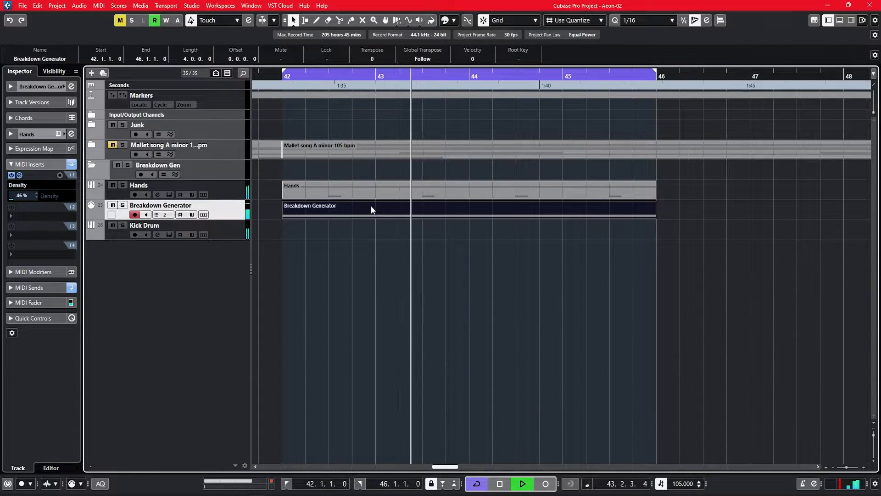
- Listen to the kick pattern against the Hands part in the project loop and stop playback
key(g)
key(g)
key(g)
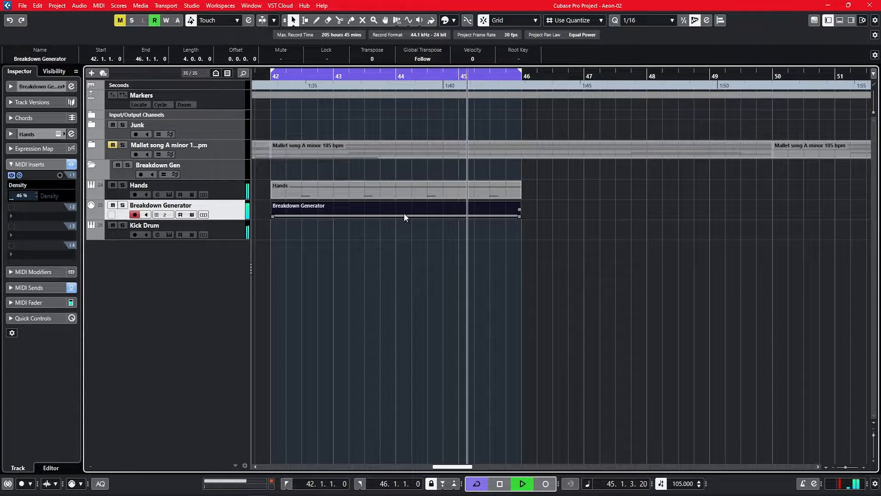
key(space)
right_click(405, 217)
click(405, 216)
key(h)
key(h)
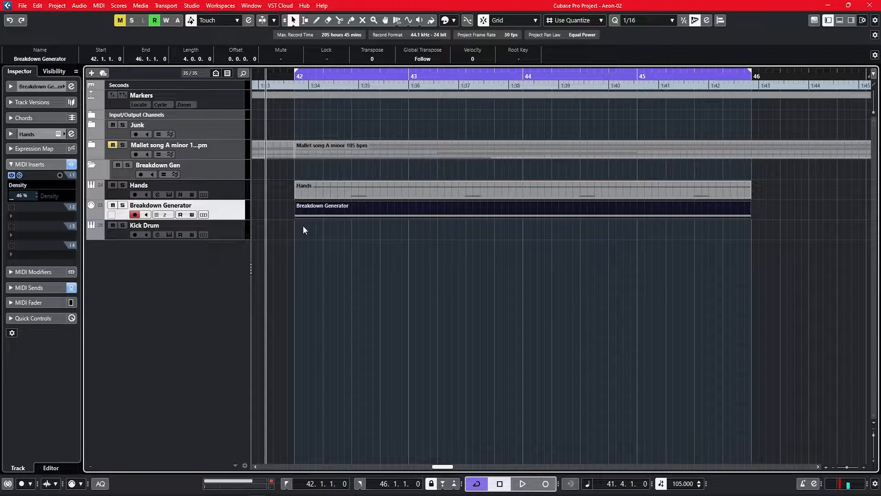
- Add an Odin II instrument track below Breakdown Generator and name it Midi GTR
right_click(224, 262)
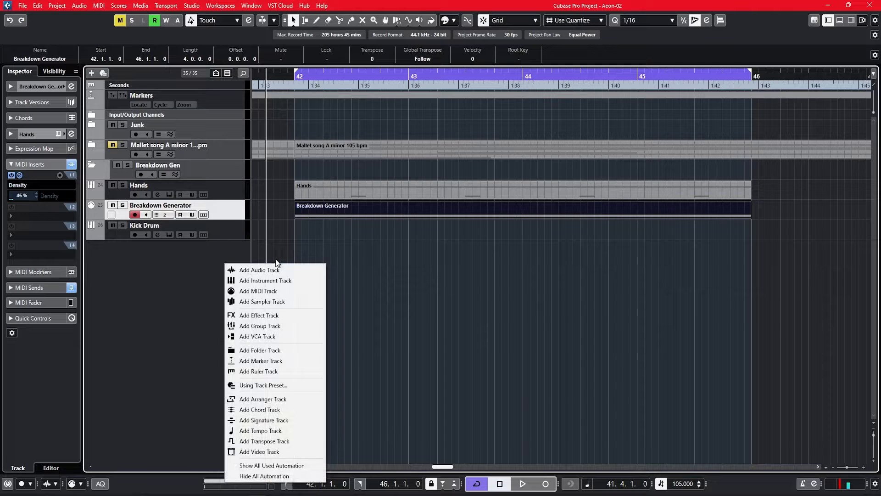
click(288, 279)
click(470, 237)
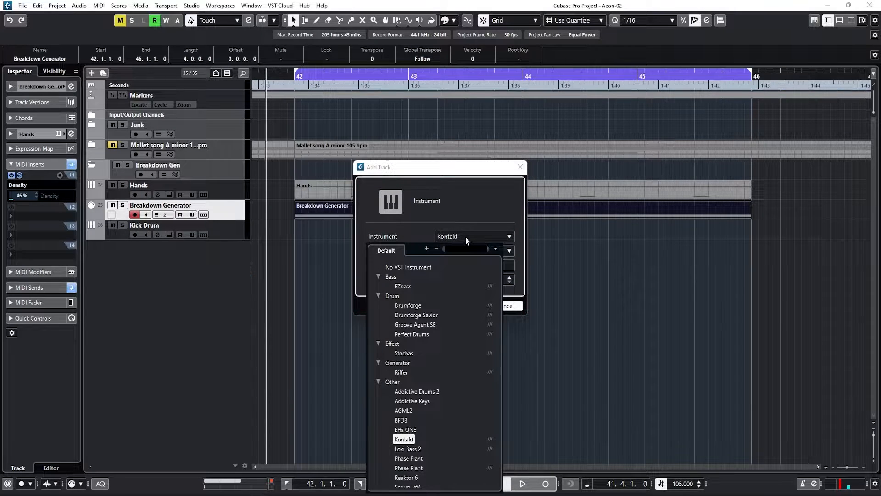
double_click(170, 225)
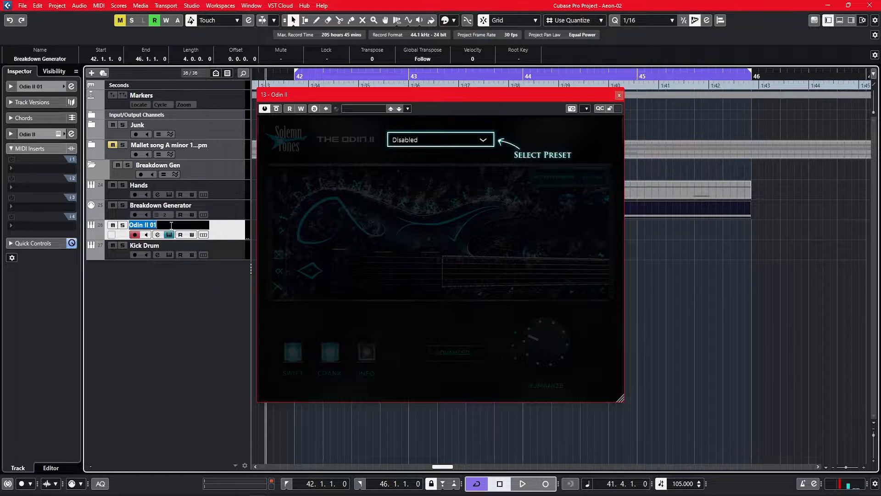
text(Midi )
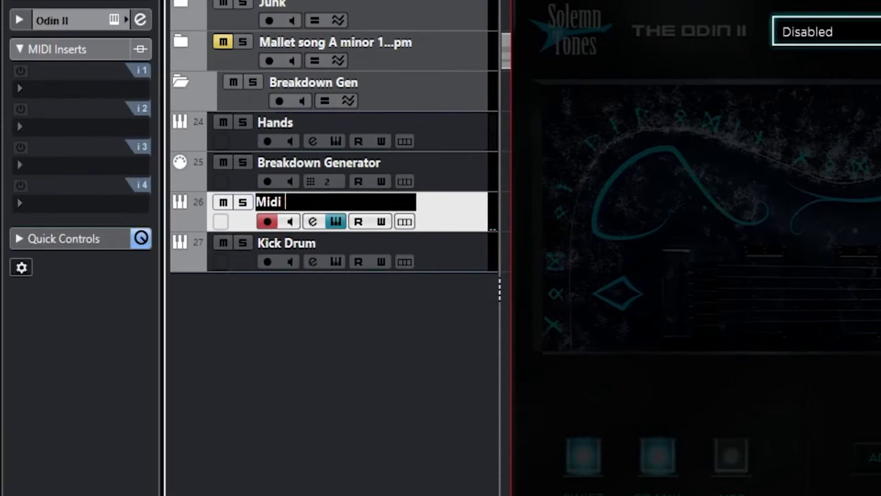
text(GTR)
key(Return)
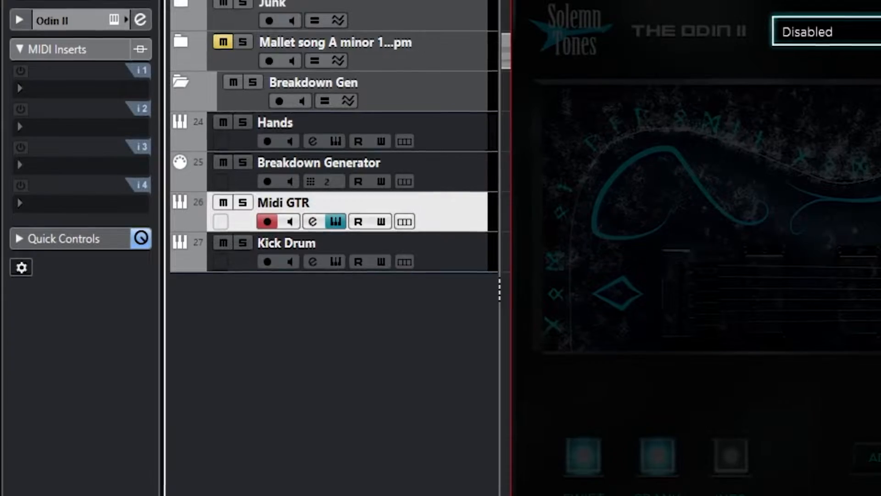
- Pick an Odin II preset for Midi GTR and switch its Archetype Gojira insert to Stereo input mode
click(826, 31)
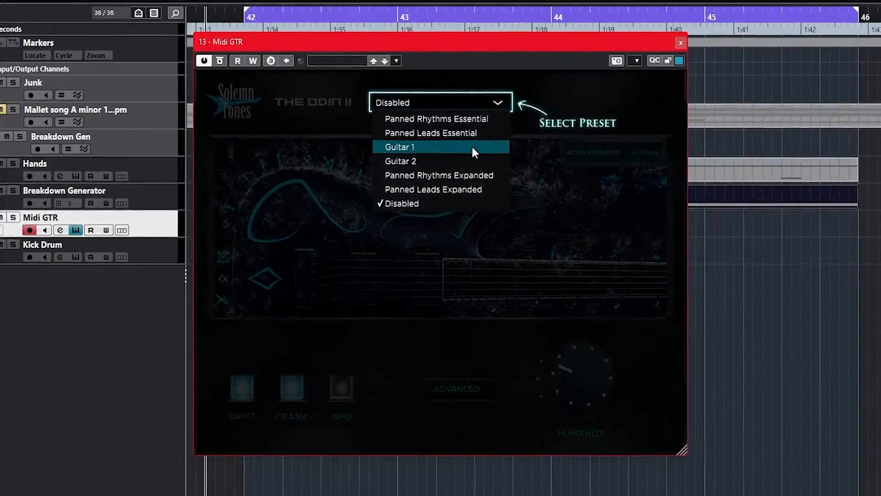
click(483, 106)
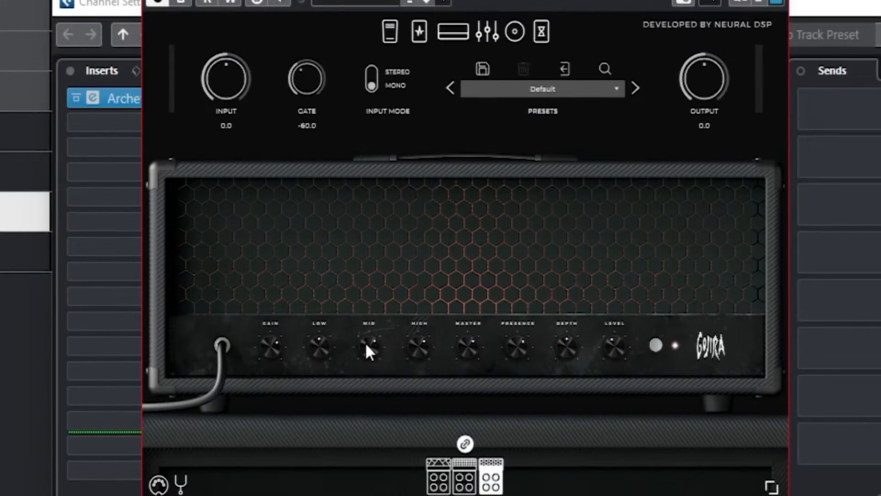
drag(491, 0, 559, 1)
click(440, 88)
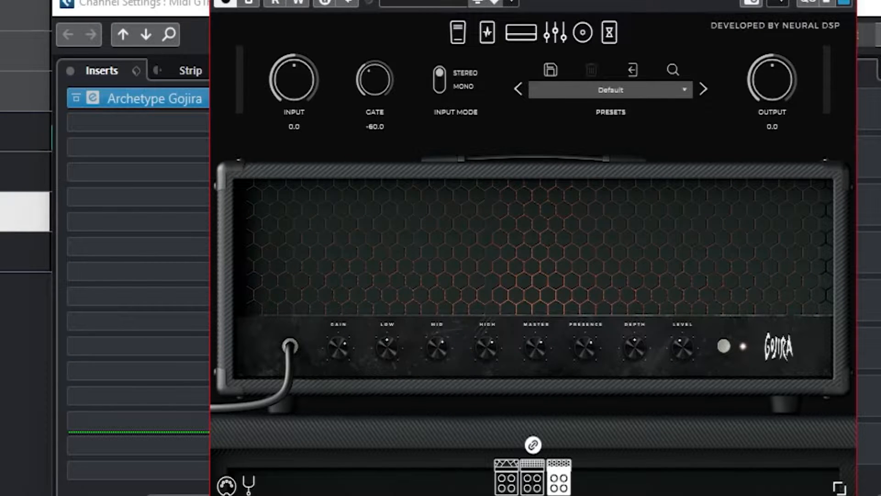
click(845, 0)
click(755, 127)
- Color the Breakdown Generator track blue
scroll(322, 240, up, 2)
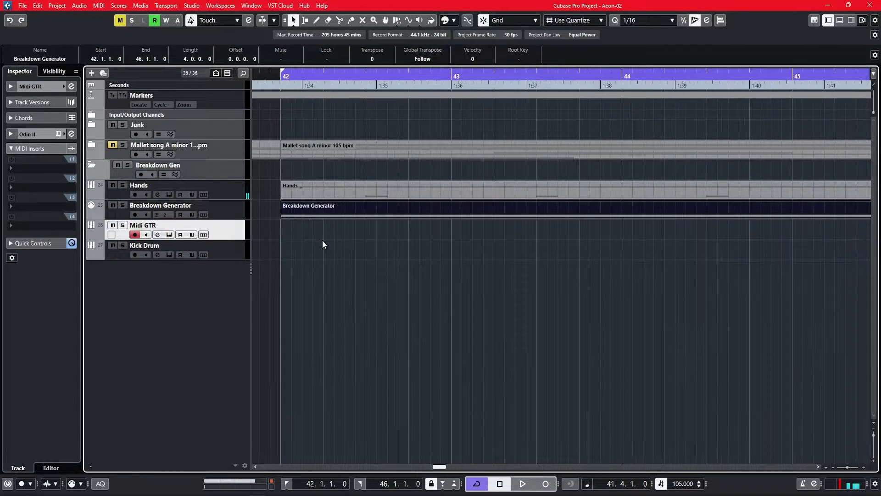
scroll(322, 240, down, 2)
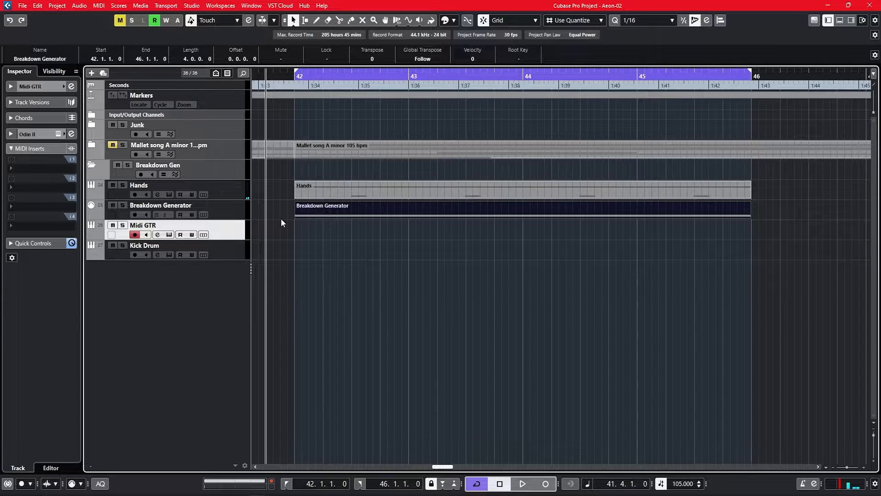
click(100, 207)
click(126, 269)
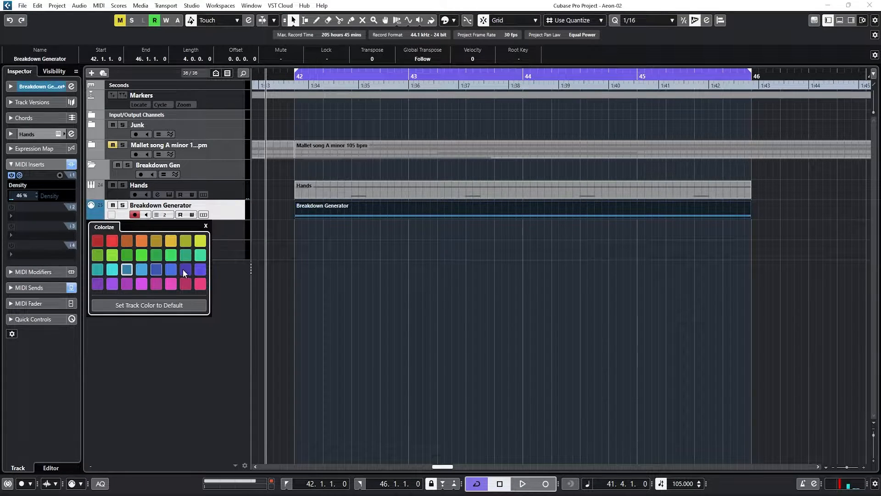
click(274, 239)
click(262, 235)
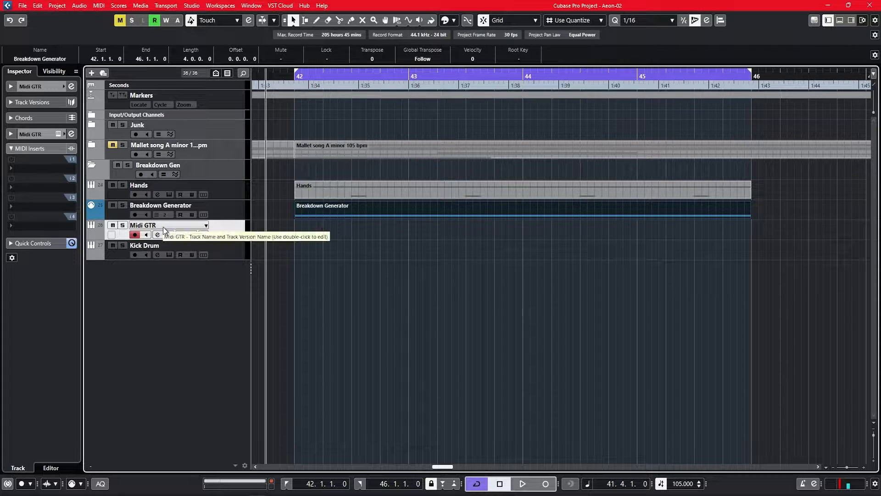
- Route Breakdown Generator's second MIDI send to 13. Midi GTR - MIDI Input and audition the loop
click(221, 205)
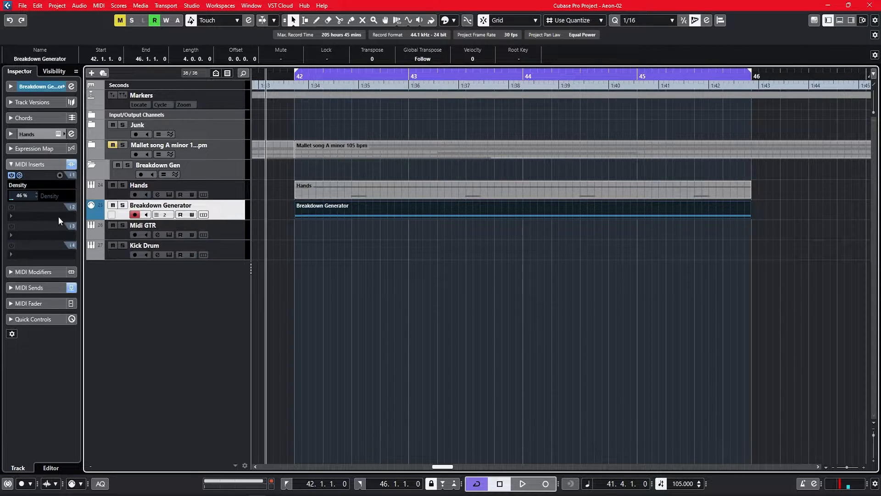
click(28, 288)
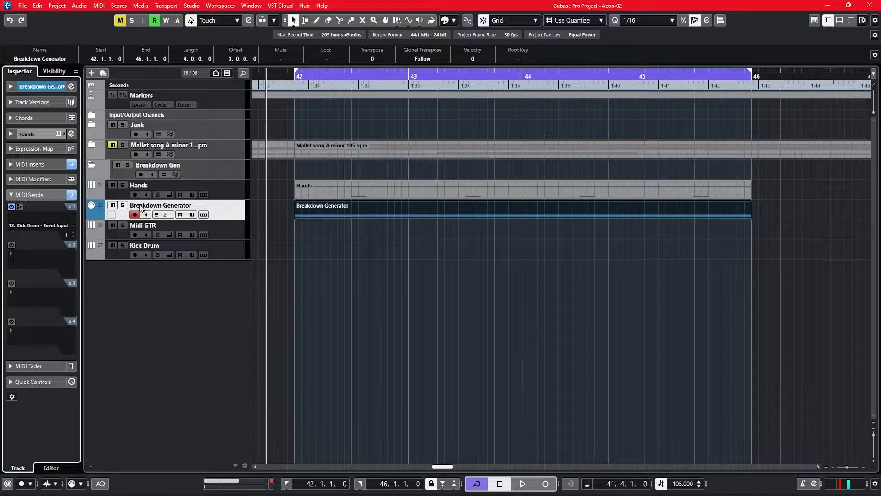
click(13, 244)
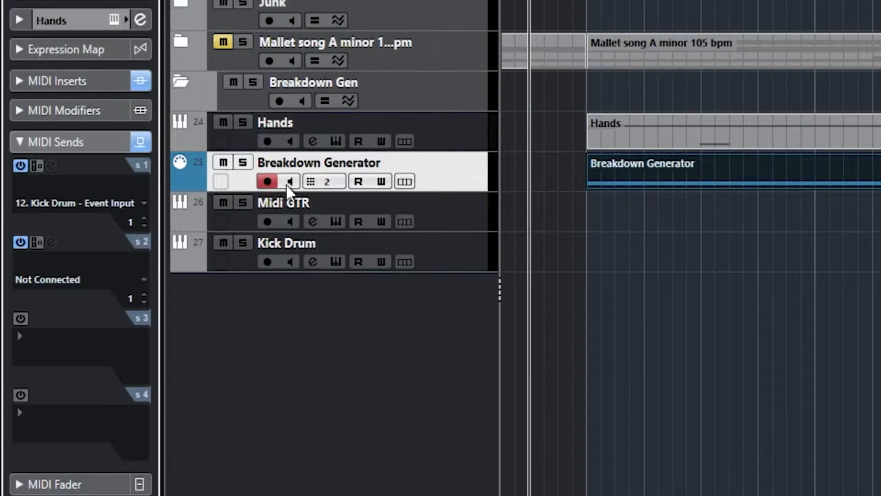
click(45, 280)
text(midi)
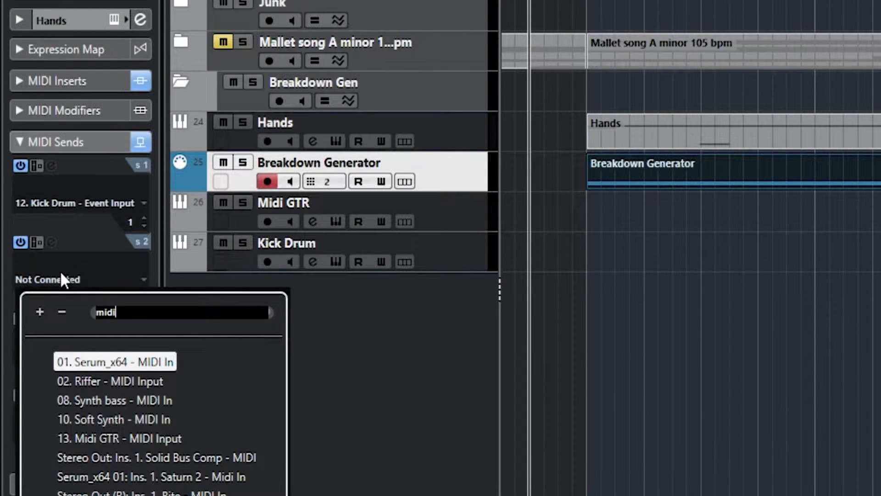
click(150, 438)
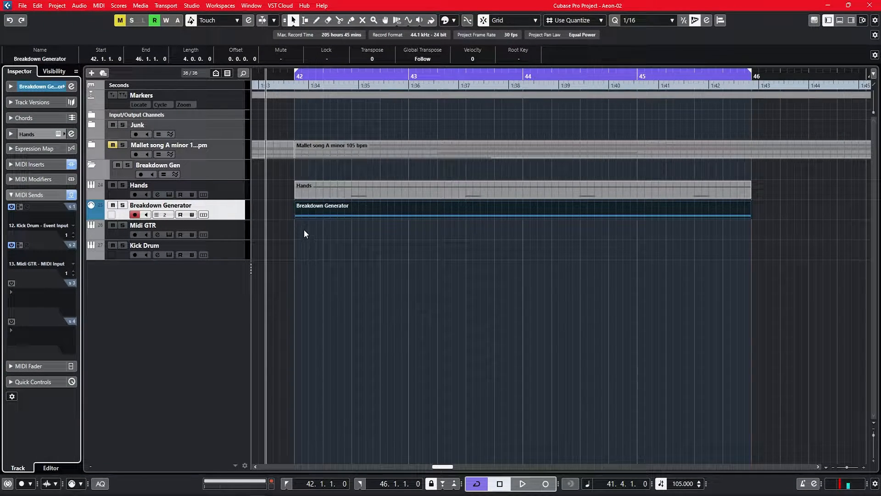
key(space)
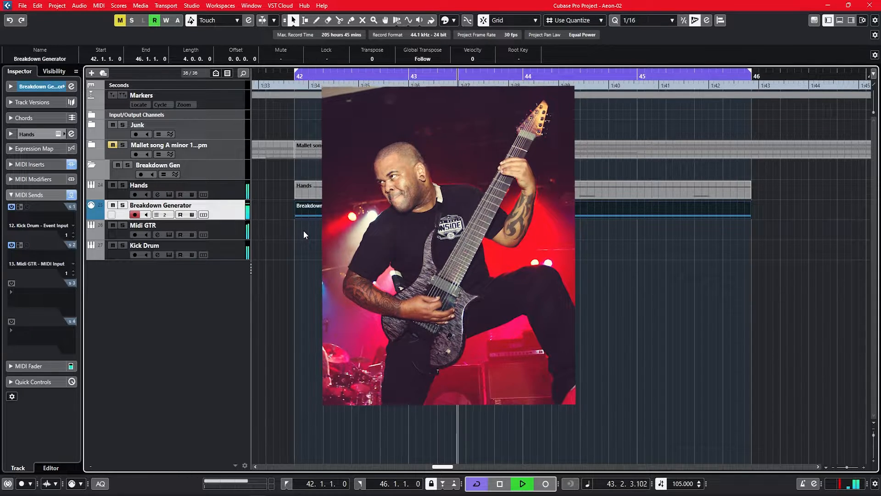
key(space)
- Check the advanced settings of Midi GTR's Odin II instrument, close it and listen to the loop again
click(231, 225)
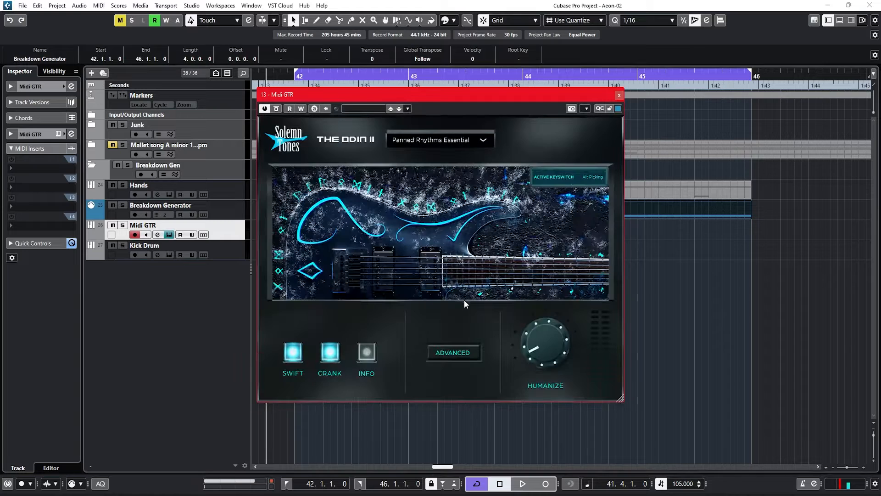
click(464, 359)
click(571, 254)
click(516, 380)
key(space)
click(619, 95)
right_click(363, 196)
click(363, 196)
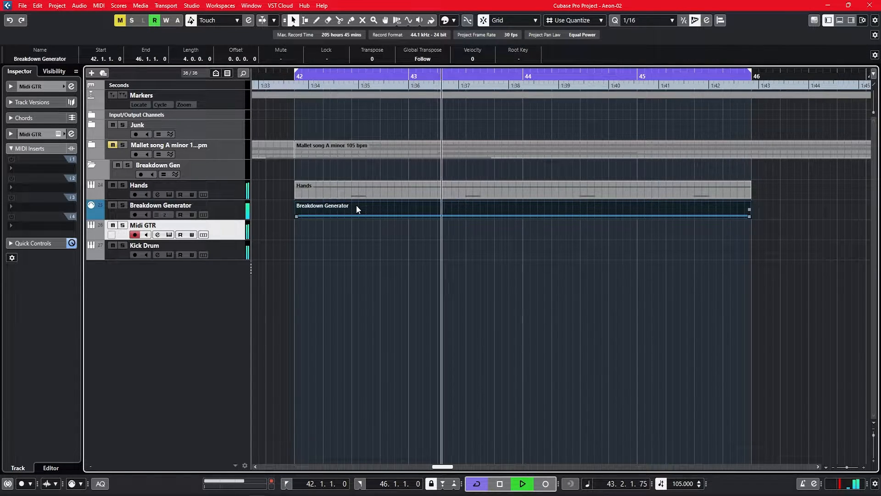
key(space)
- Load MIDI Modifiers on Breakdown Generator's Midi GTR send and set its Transpose to -3
click(358, 207)
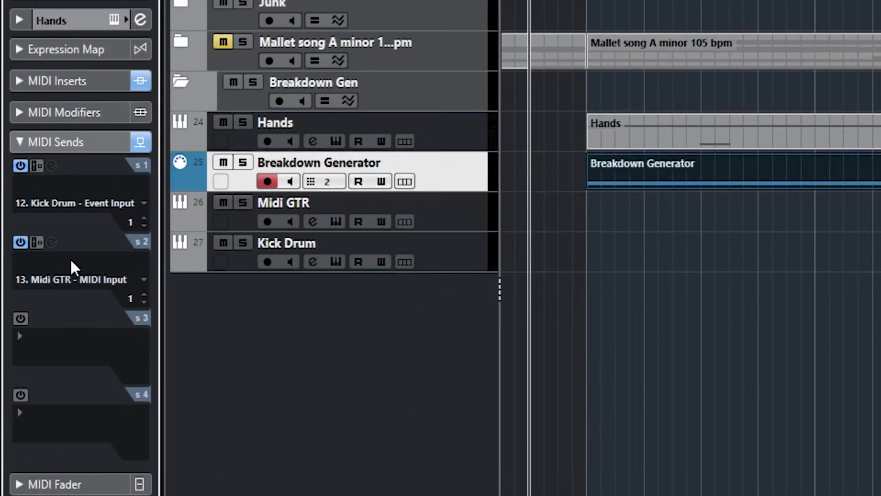
click(36, 253)
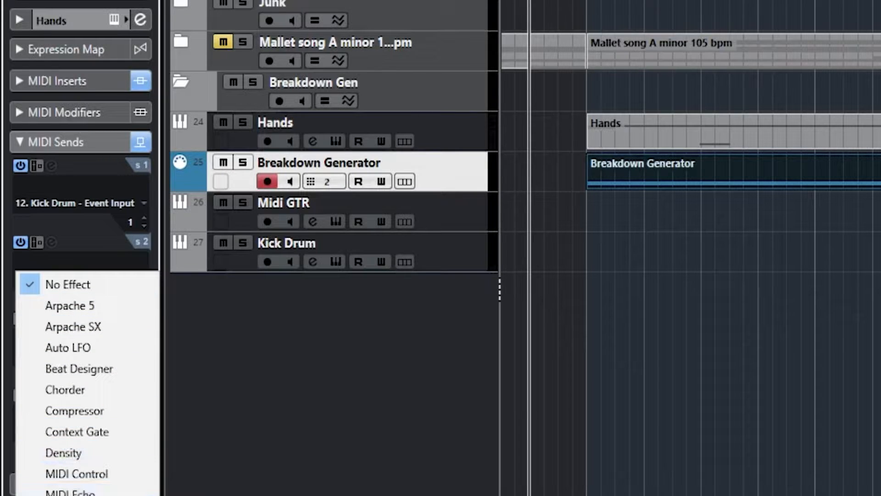
click(69, 495)
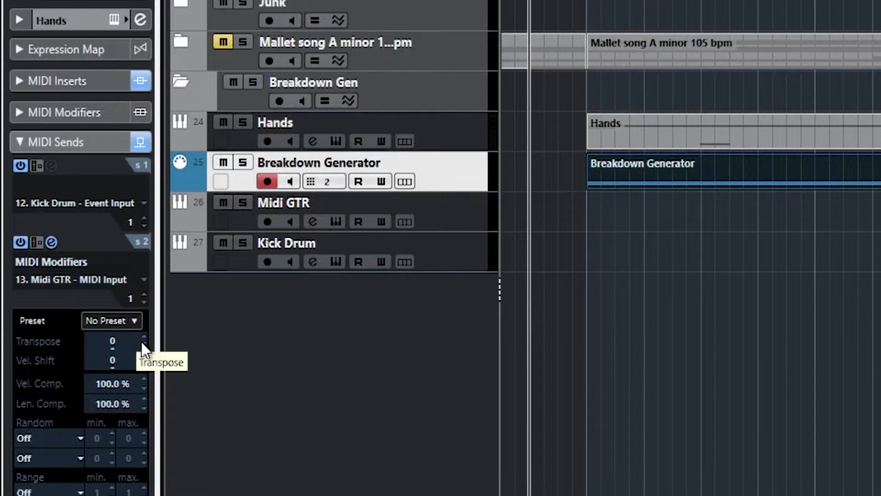
scroll(141, 341, down, 2)
scroll(142, 340, down, 1)
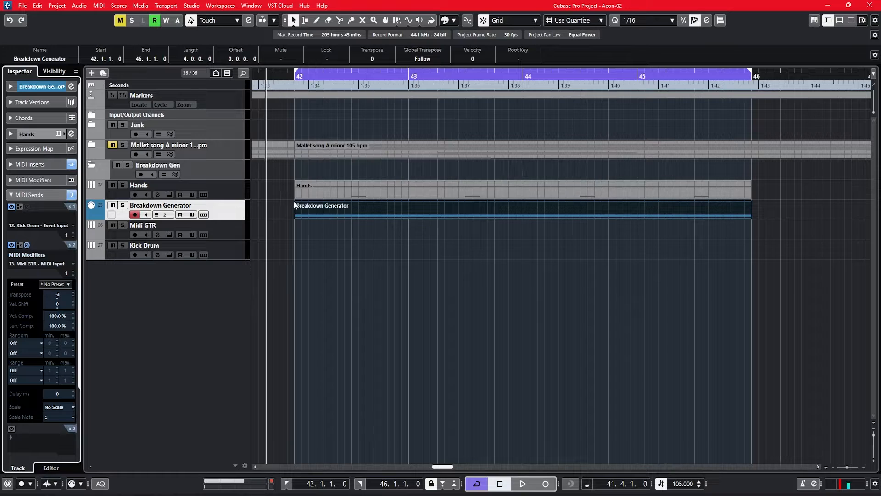
- Listen to the transposed guitar together with the drums in the loop and stop playback
click(302, 209)
key(space)
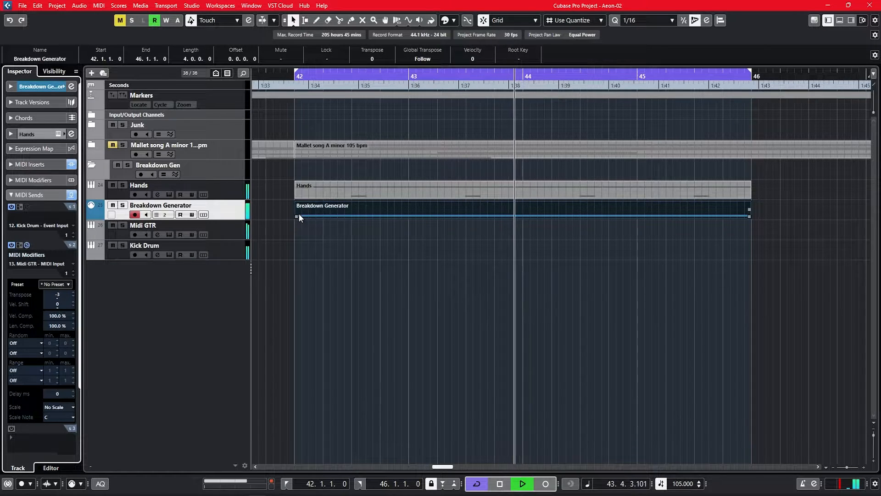
key(space)
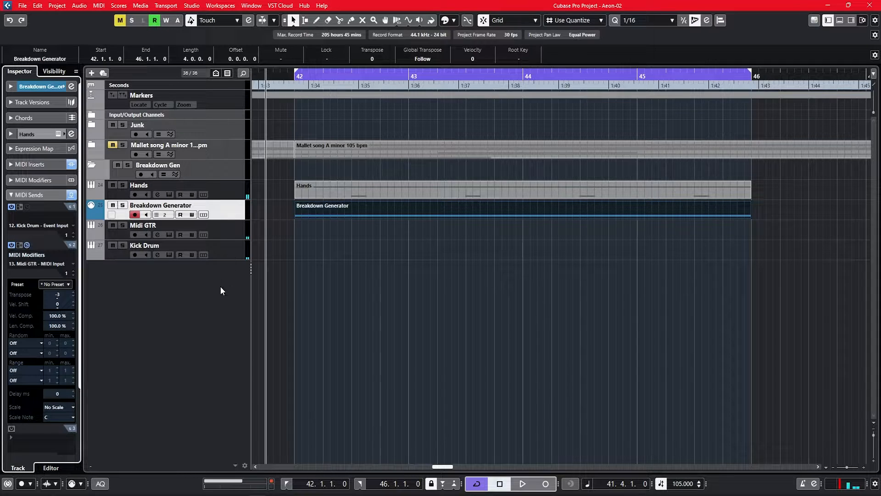
- Add a Loki Bass 2 instrument track routed to Stereo Out and name it Bass Midi
right_click(197, 291)
click(234, 89)
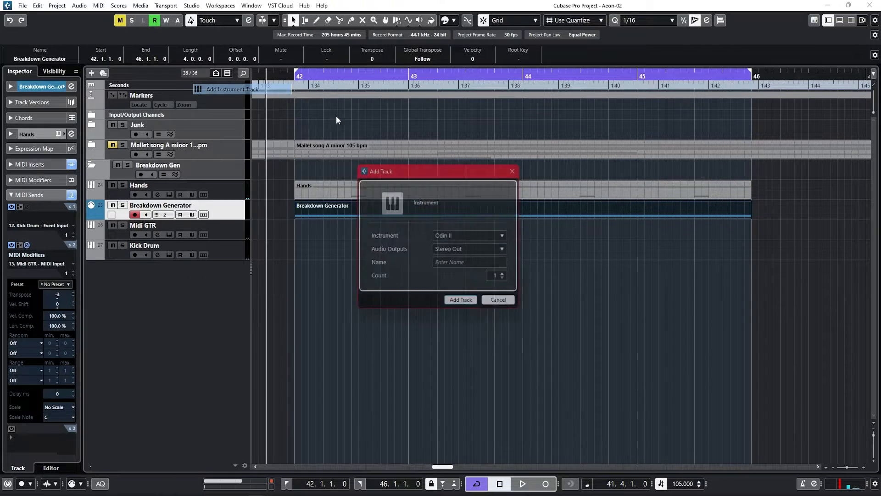
click(472, 237)
text(loki)
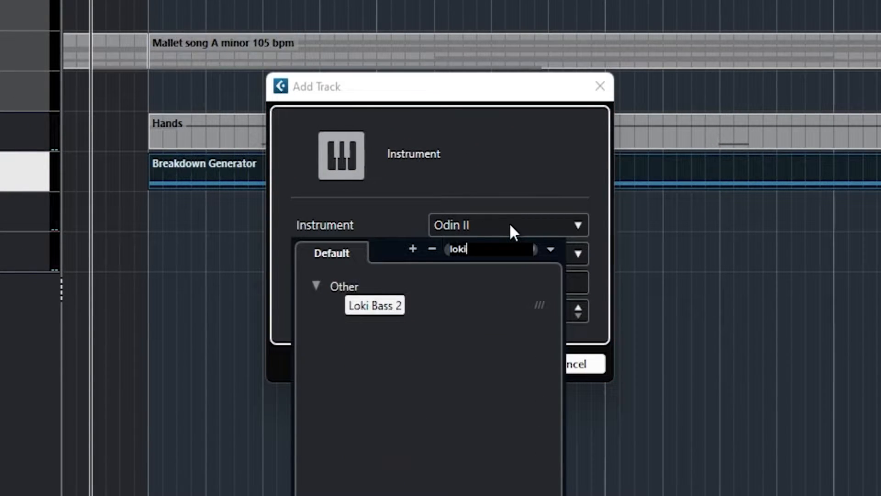
key(Return)
click(514, 283)
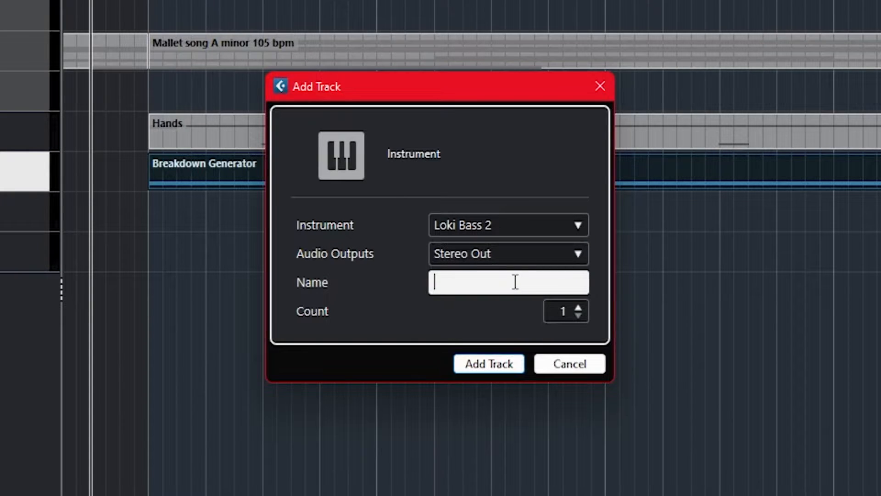
text(Bass Midi)
key(Return)
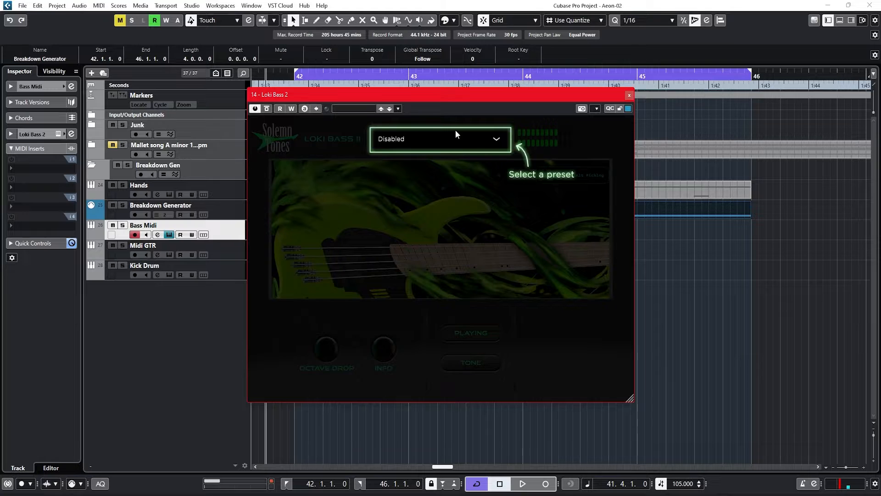
- Choose the LokiGlass 1 preset for the Bass Midi instrument and close its window
click(472, 137)
click(429, 190)
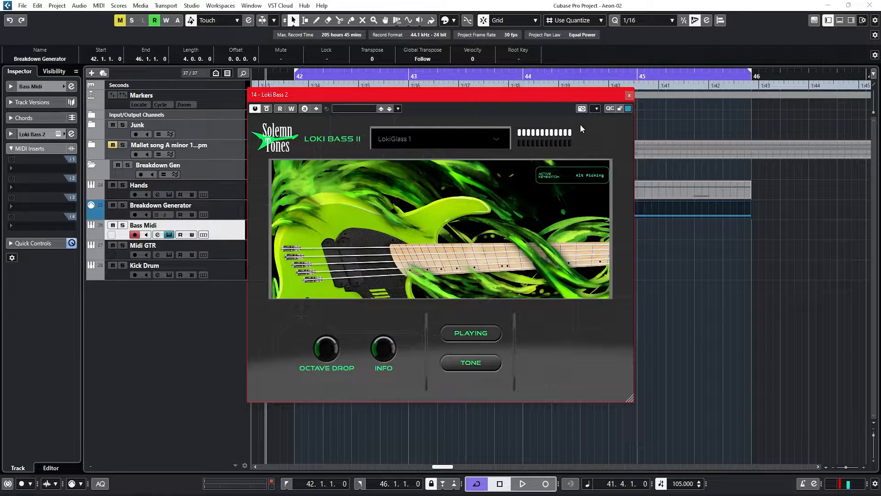
click(629, 96)
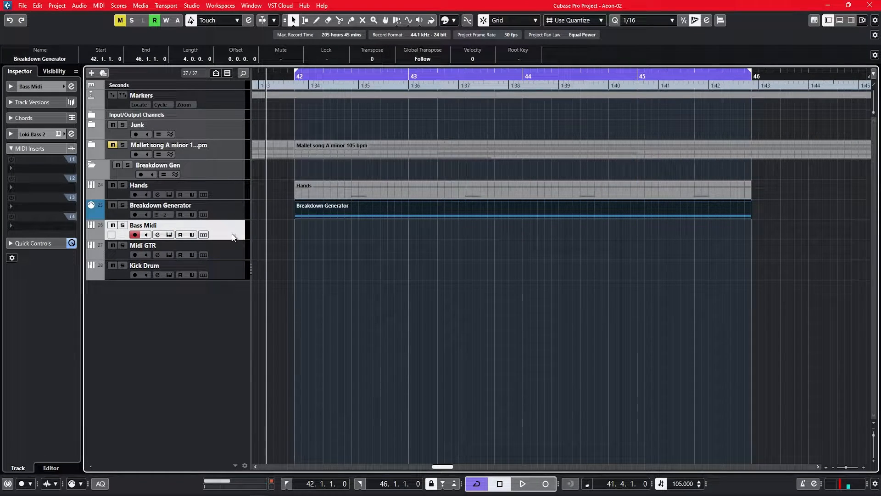
- Enable Breakdown Generator's third MIDI send and route it to 14. Loki Bass 2 - MIDI Input
click(224, 207)
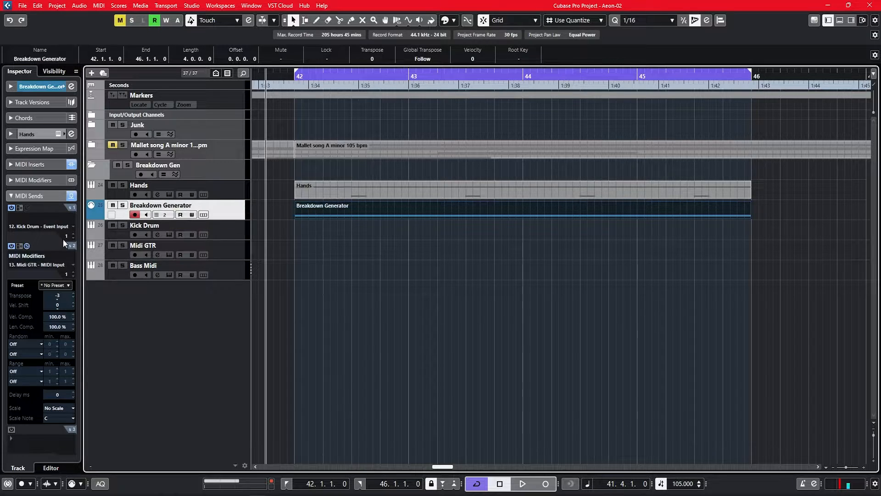
scroll(60, 284, down, 3)
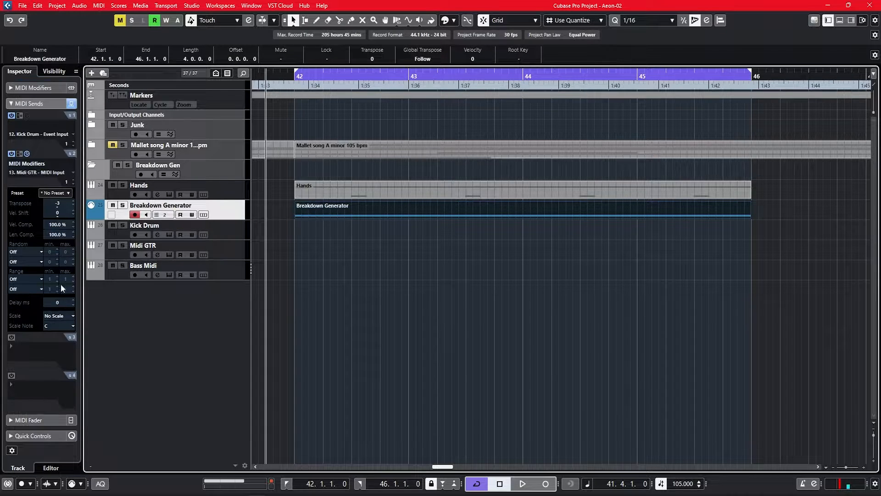
click(12, 337)
click(26, 356)
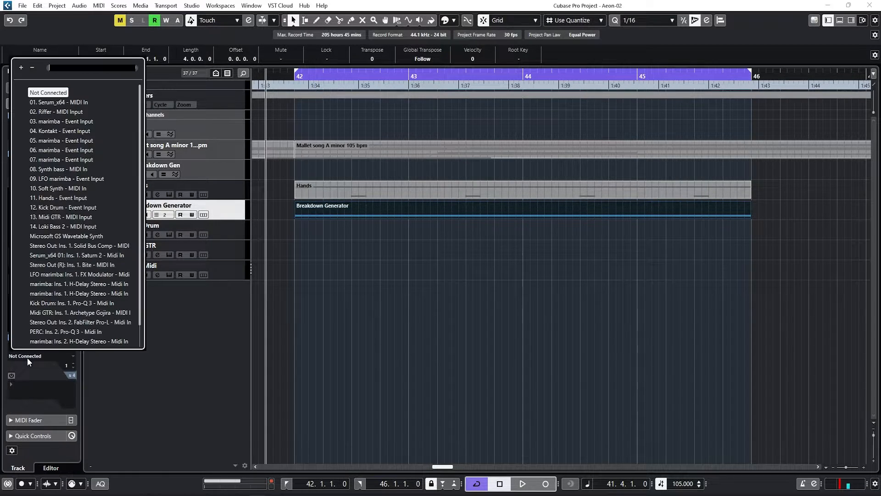
text(bass)
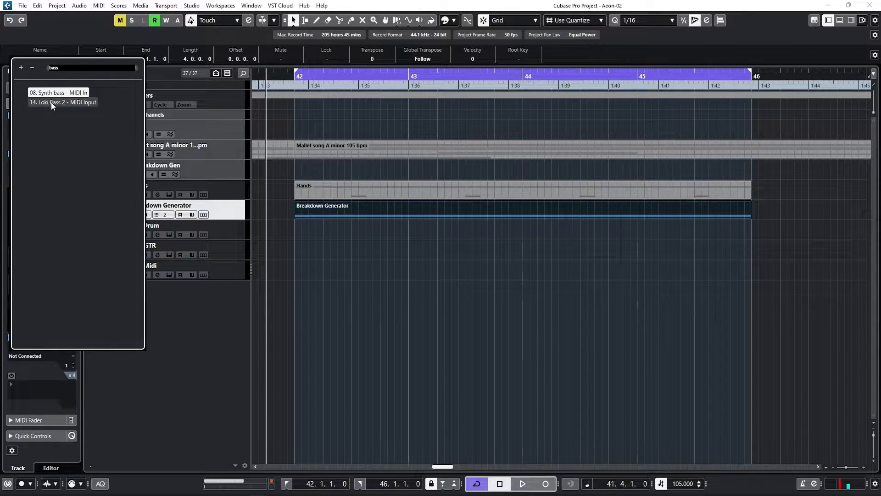
click(71, 102)
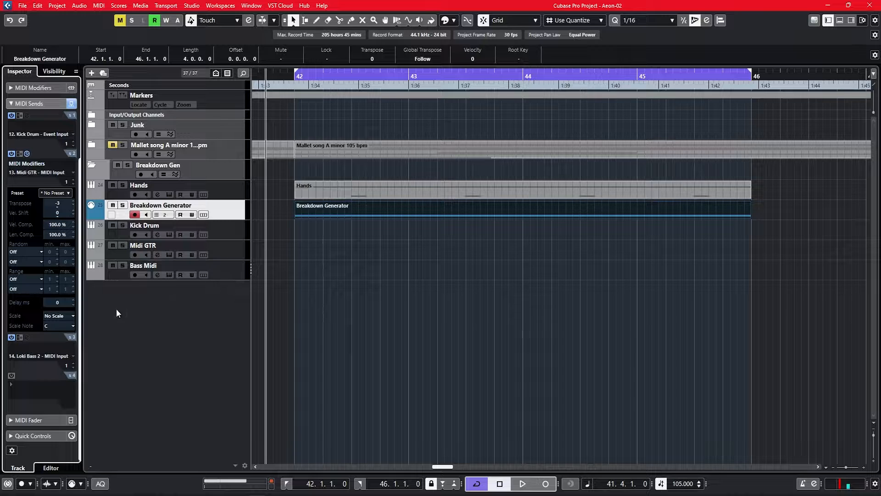
- Load MIDI Modifiers on Breakdown Generator's Loki Bass 2 send and set its Transpose to -3
click(28, 337)
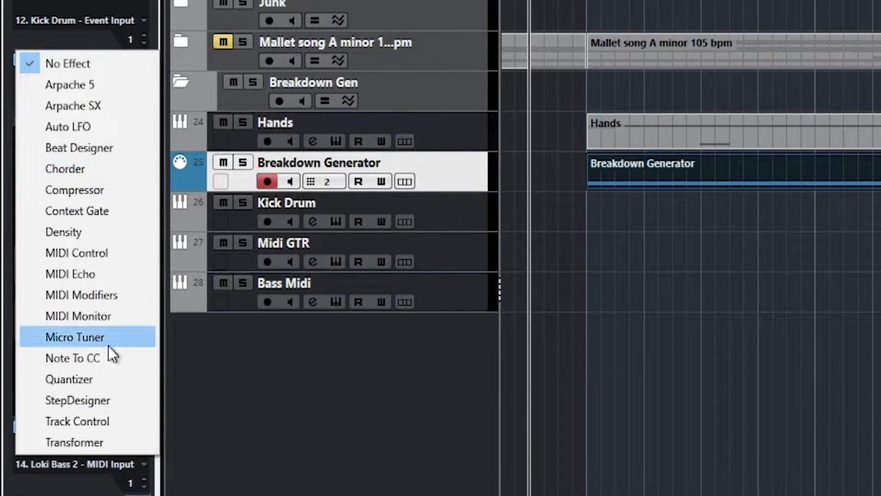
click(117, 294)
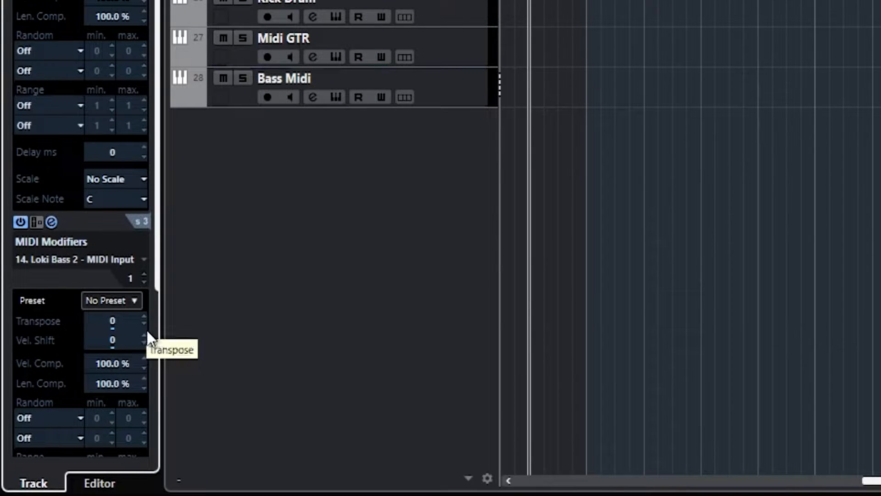
click(144, 324)
click(144, 324)
click(144, 324)
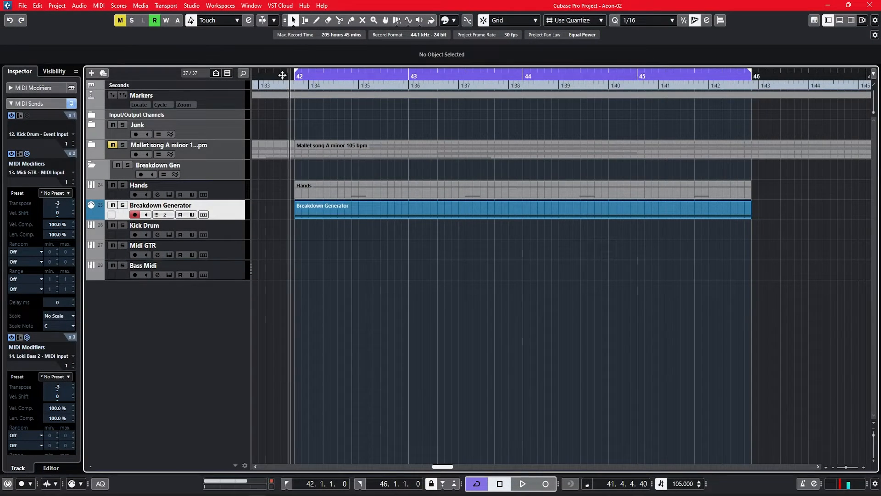
- Place the playhead just before bar 42 and turn on Octave Drop in the Loki Bass 2 instrument
click(282, 75)
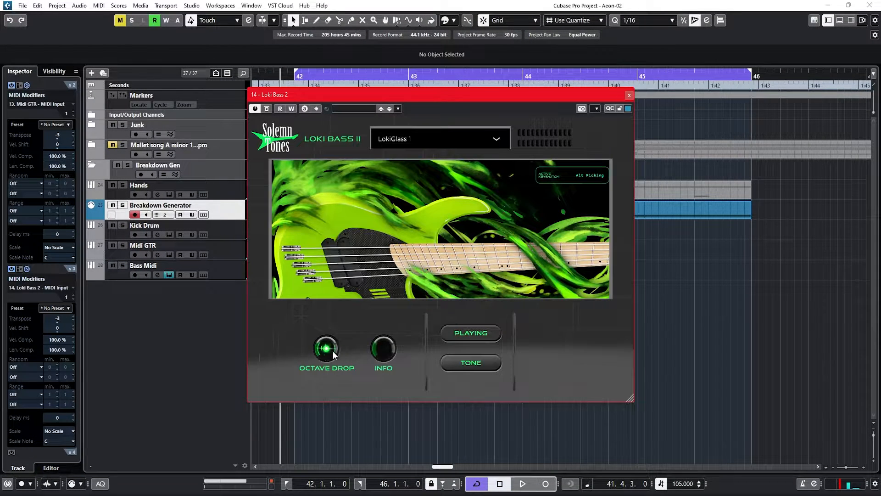
click(332, 351)
click(629, 96)
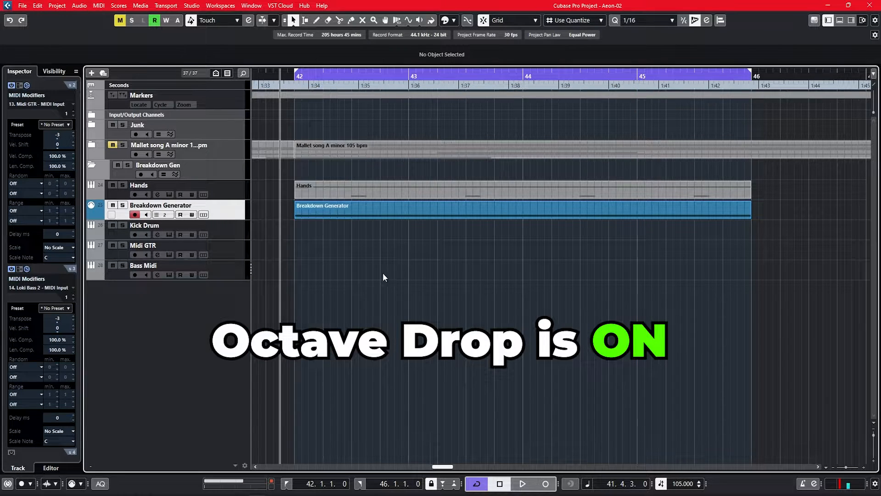
- Listen to the loop with kick, guitar and bass playing together and stop playback
key(space)
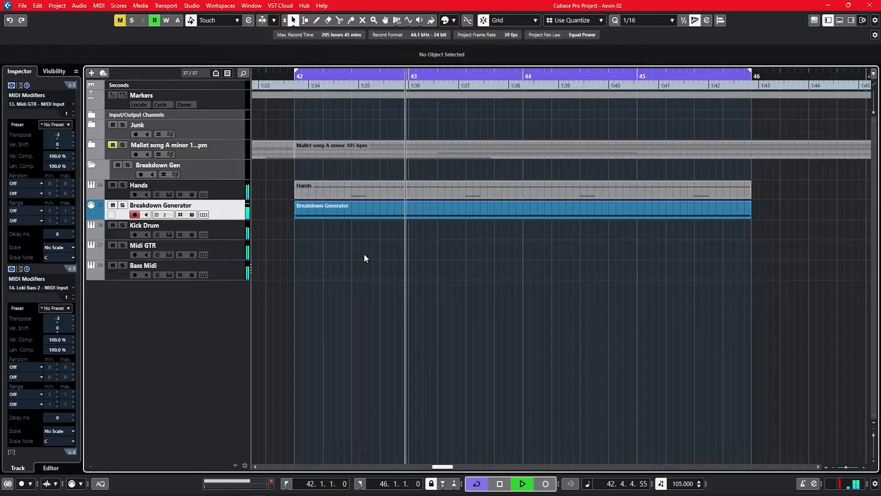
scroll(360, 242, down, 2)
scroll(360, 242, down, 3)
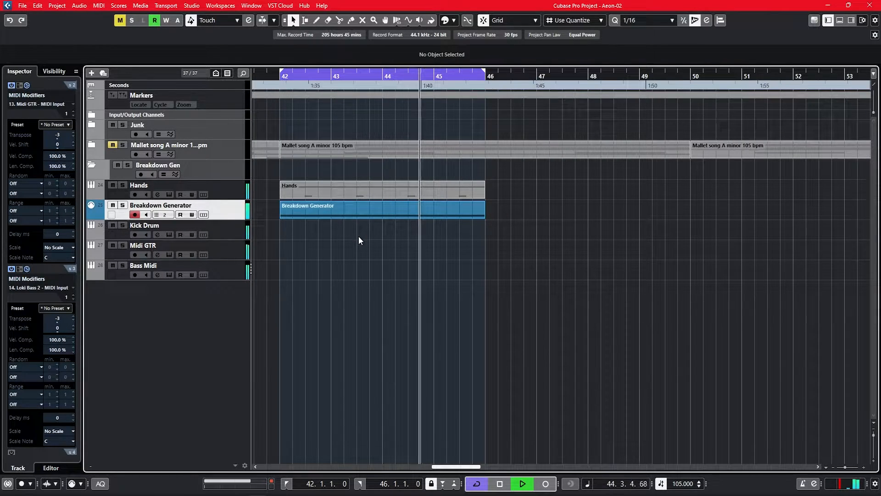
key(space)
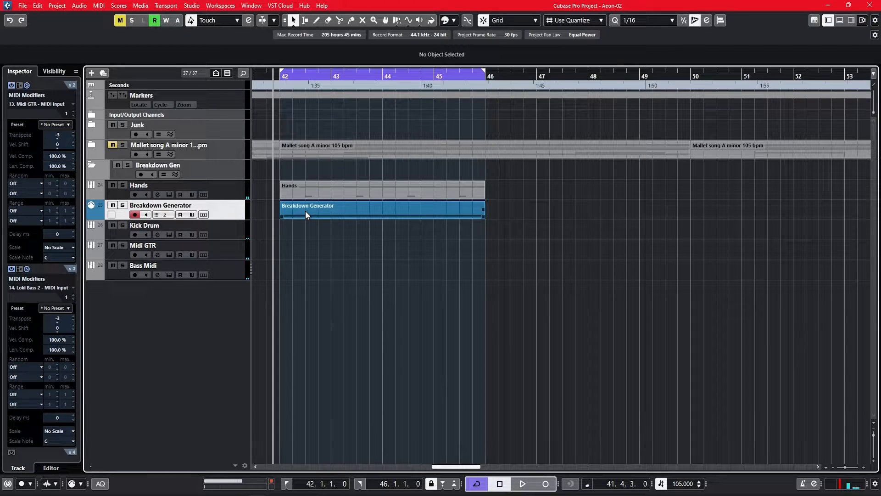
- Insert Pro-Q 3 on the Midi GTR channel, adjust its EQ, and add L1 limiter Stereo after it
click(157, 255)
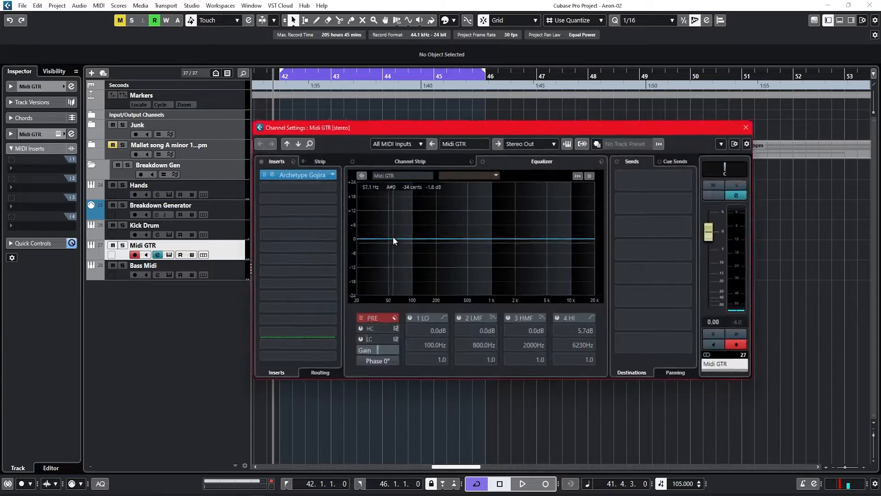
click(312, 189)
click(303, 210)
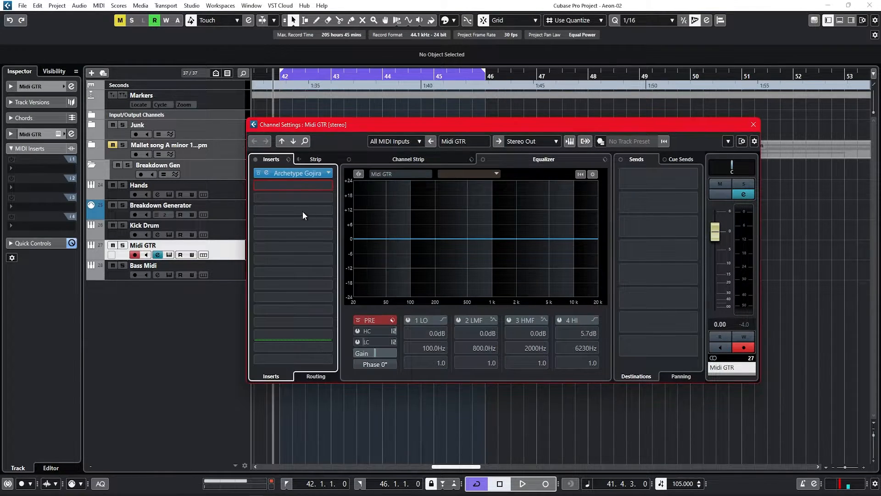
drag(267, 221, 354, 226)
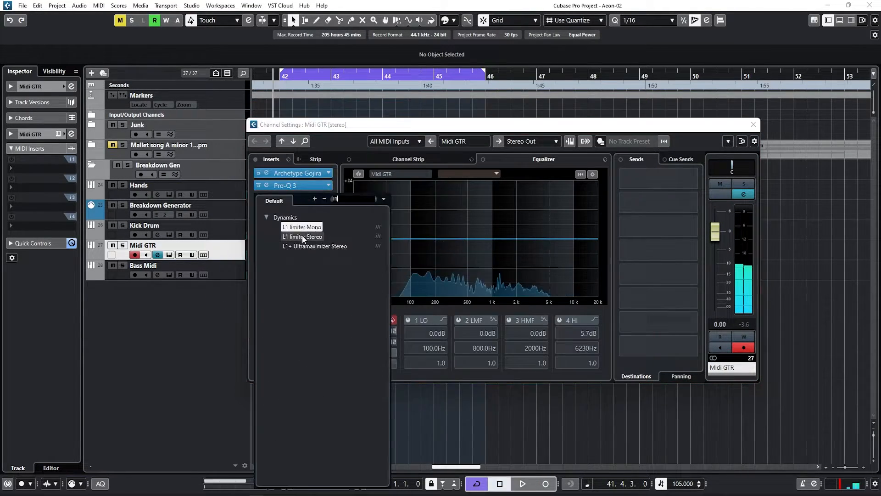
click(303, 236)
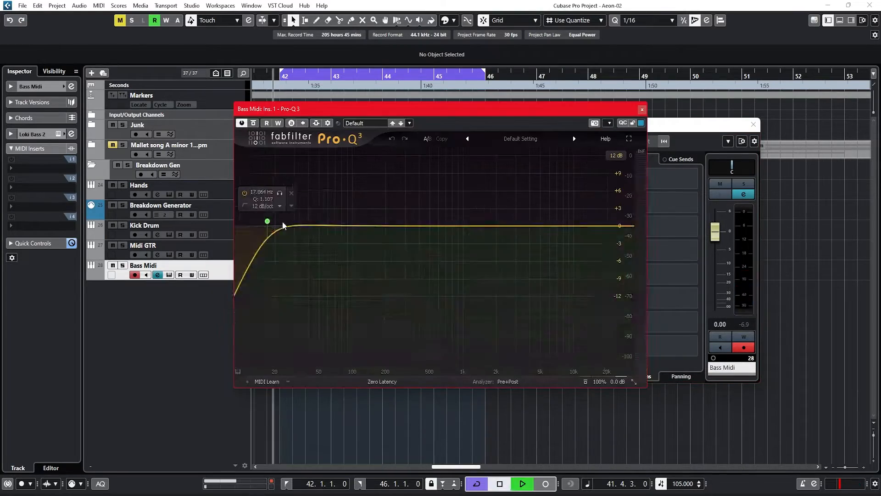
- Roll off Bass Midi's lowest frequencies in Pro-Q 3 and add a limiter in the following insert slot
drag(421, 342, 421, 333)
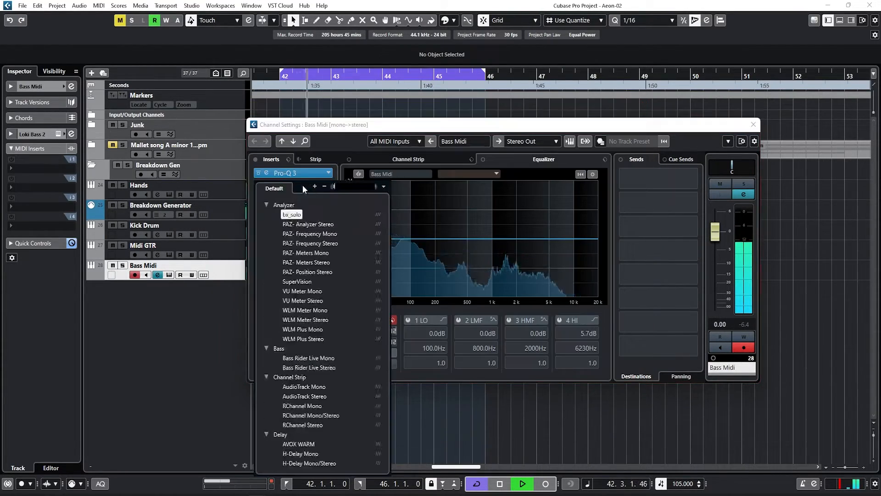
click(315, 324)
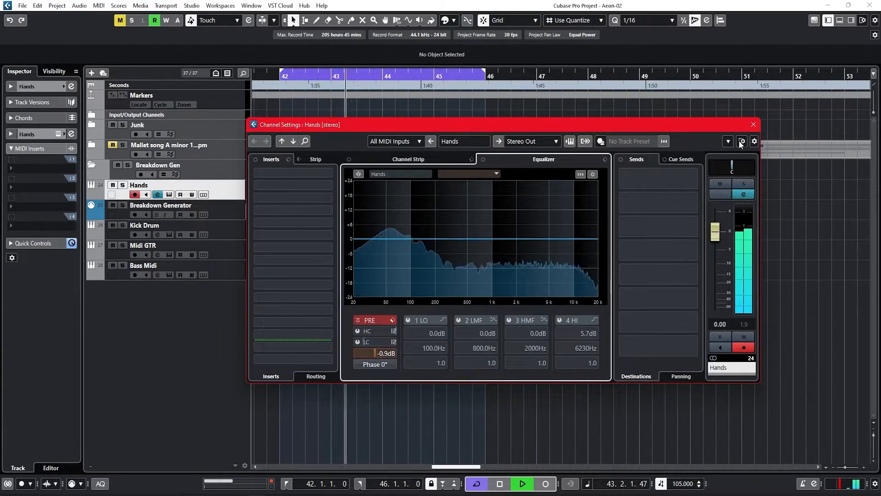
key(Return)
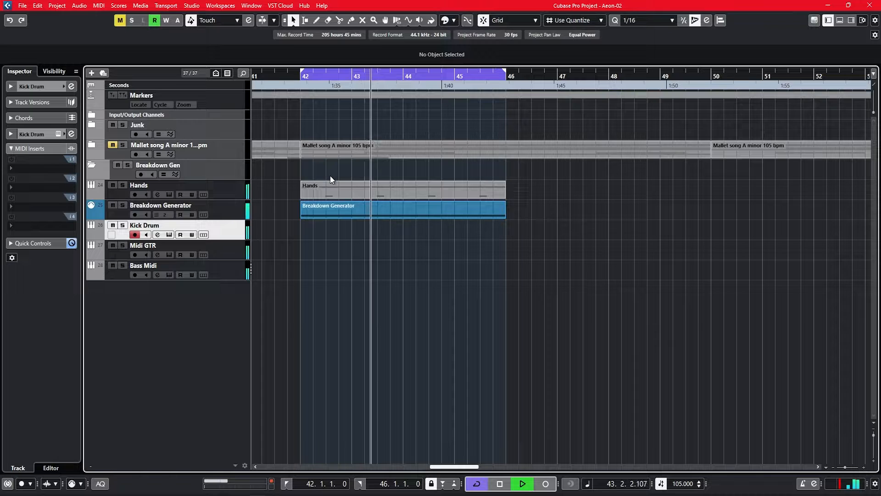
- Set Breakdown Generator's Density to 9% and listen to the sparser pattern in the loop
key(space)
scroll(378, 198, down, 2)
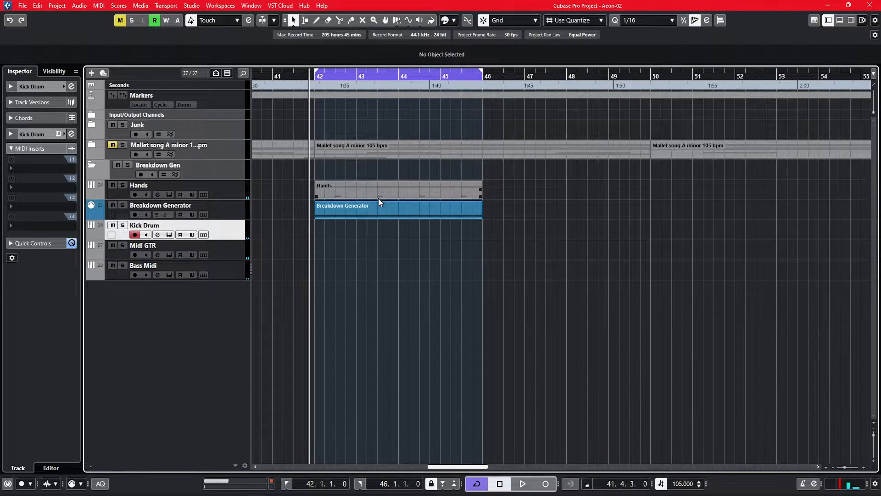
scroll(378, 197, up, 2)
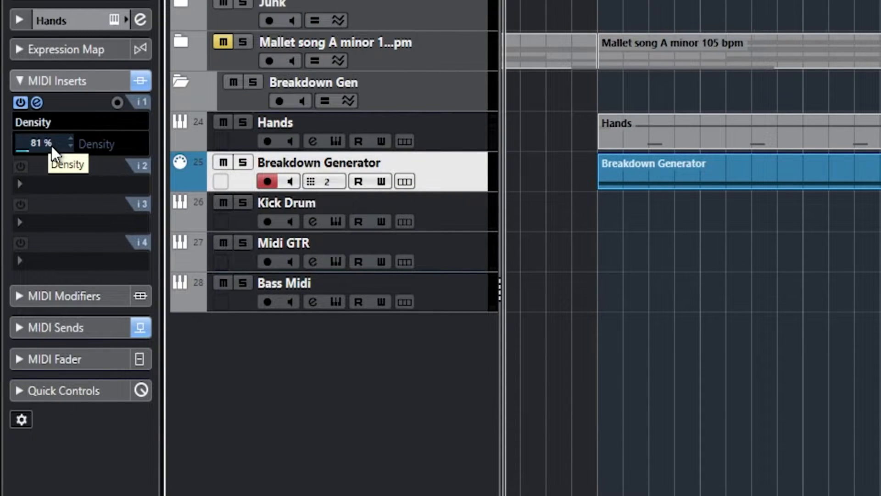
drag(45, 142, 73, 356)
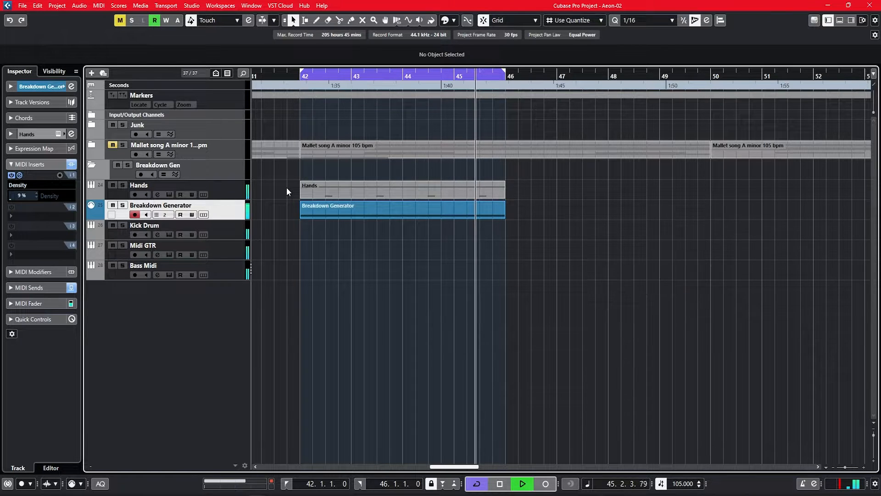
key(space)
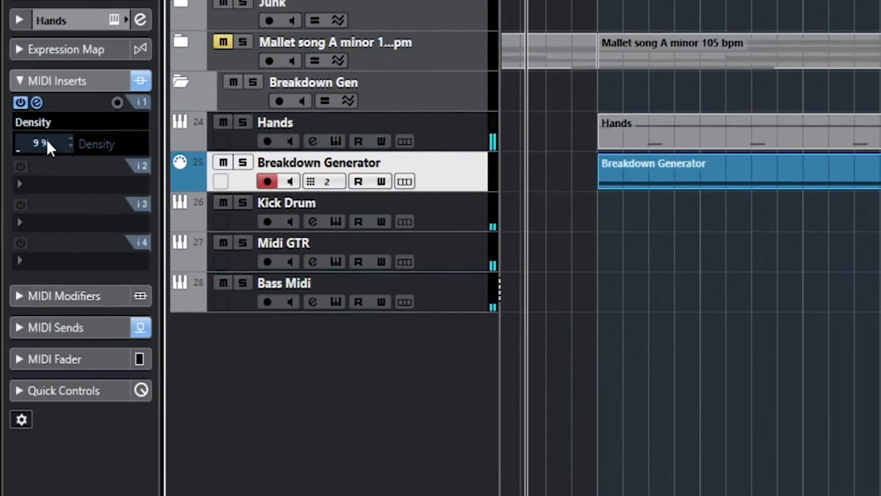
- Set Breakdown Generator's Density to 76%, listen to the resulting pattern, and stop playback
drag(23, 193, 20, 216)
drag(40, 183, 43, 183)
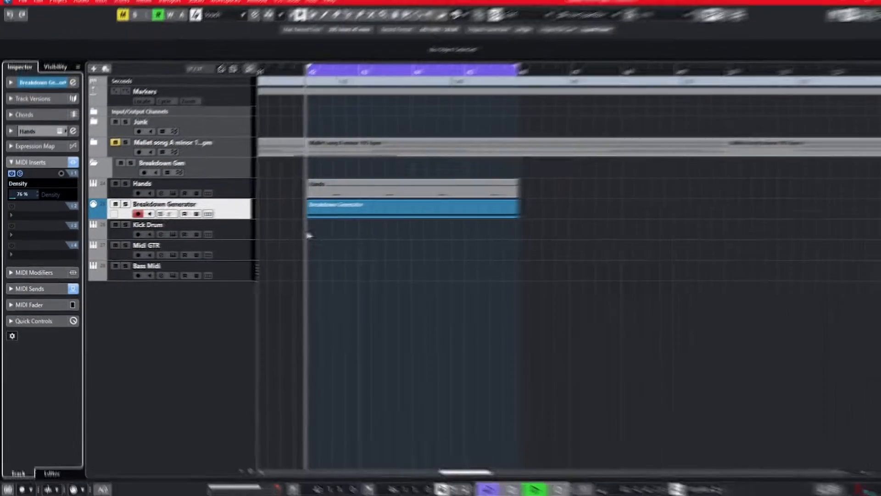
key(space)
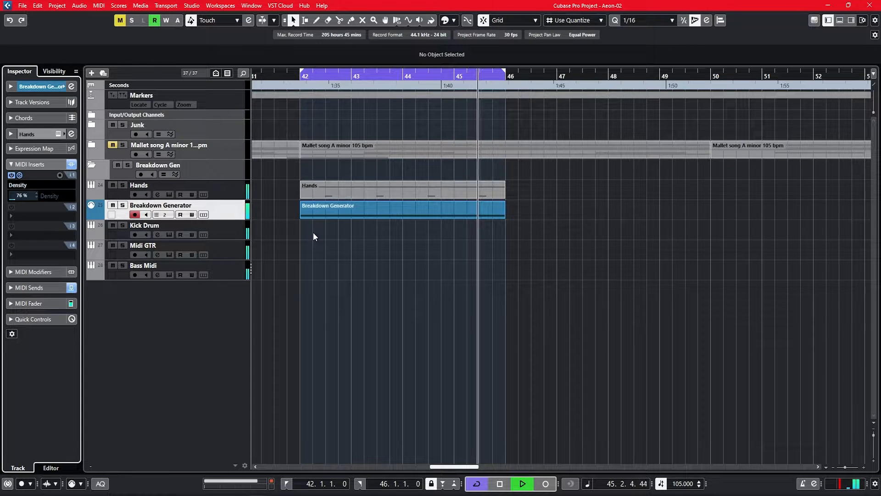
key(space)
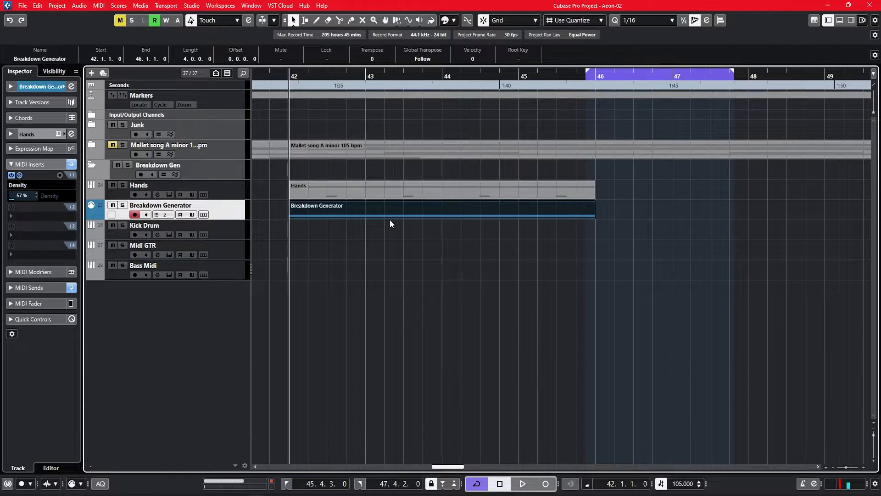
- Set the loop locators to the Breakdown Generator part, from bar 42 to 46, and solo its track
click(356, 213)
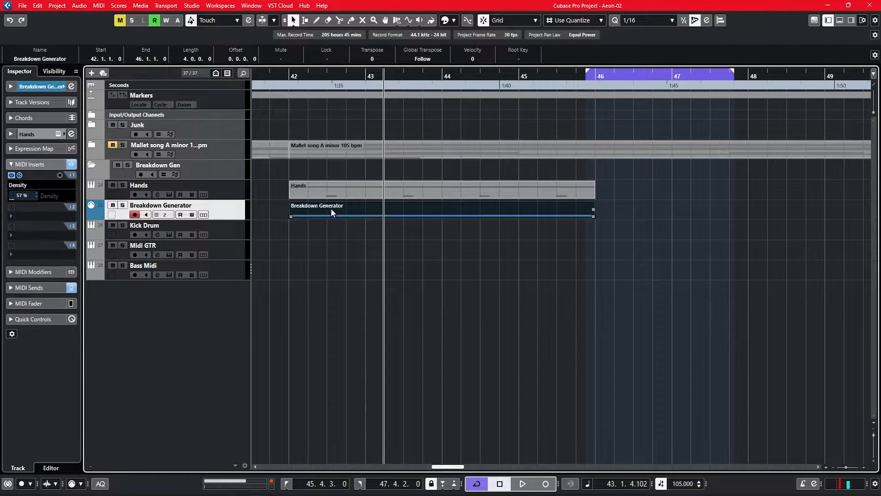
key(alt+p)
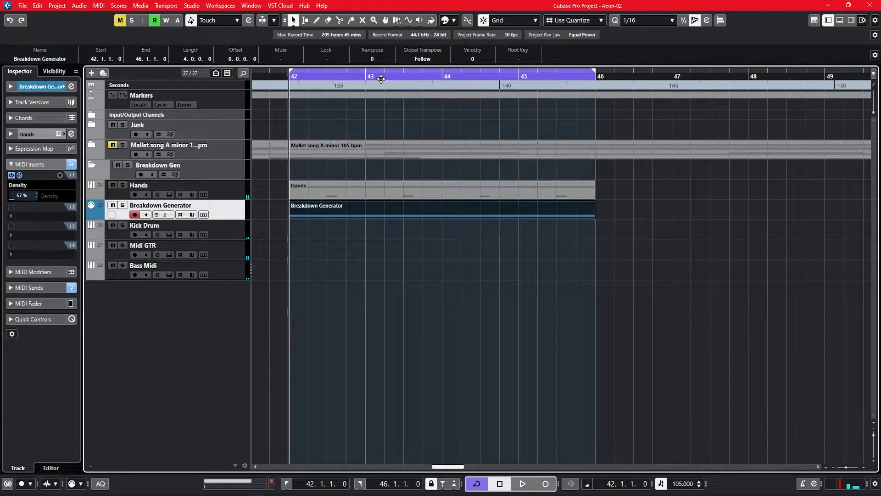
key(s)
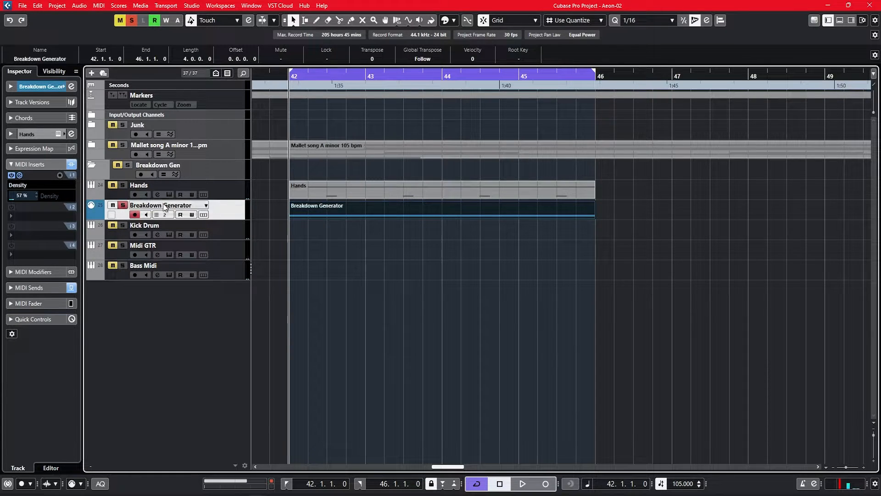
- Merge the MIDI in the loop with Include Inserts enabled and place the merged part on Kick Drum
click(98, 5)
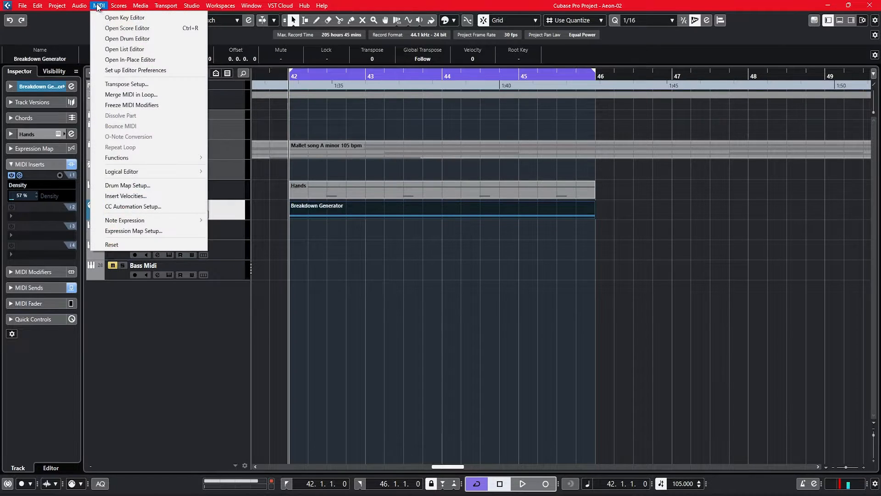
click(150, 95)
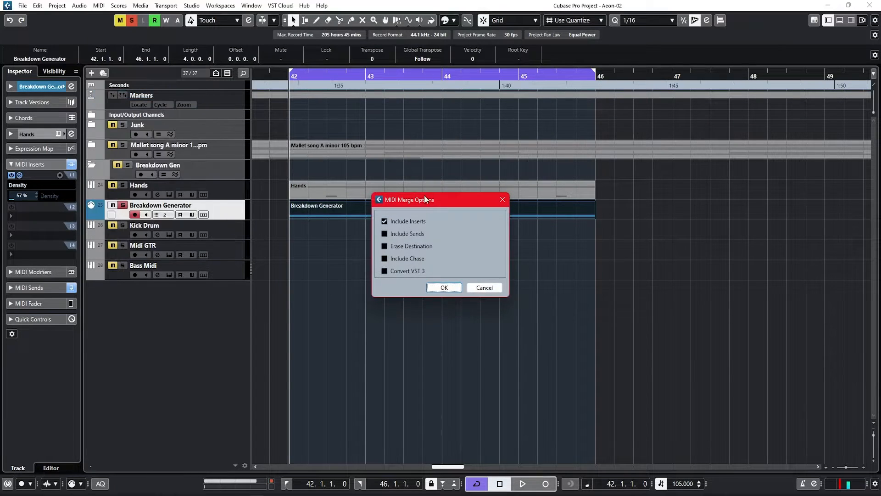
click(444, 287)
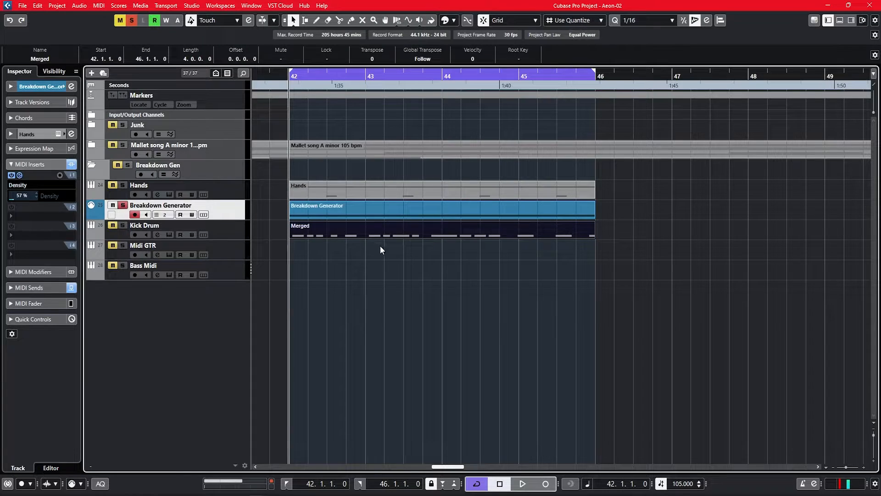
- Mute the original Breakdown Generator part with the Mute tool and return to the Object Selection tool
right_click(338, 209)
click(407, 209)
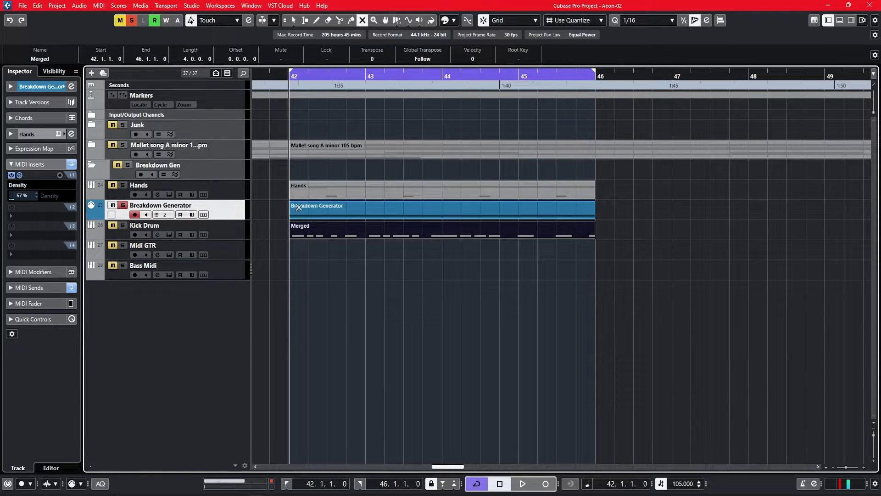
click(344, 209)
key(1)
- Examine the merged kick part's notes in the Key Editor and close the editor
double_click(371, 236)
key(h)
key(h)
key(h)
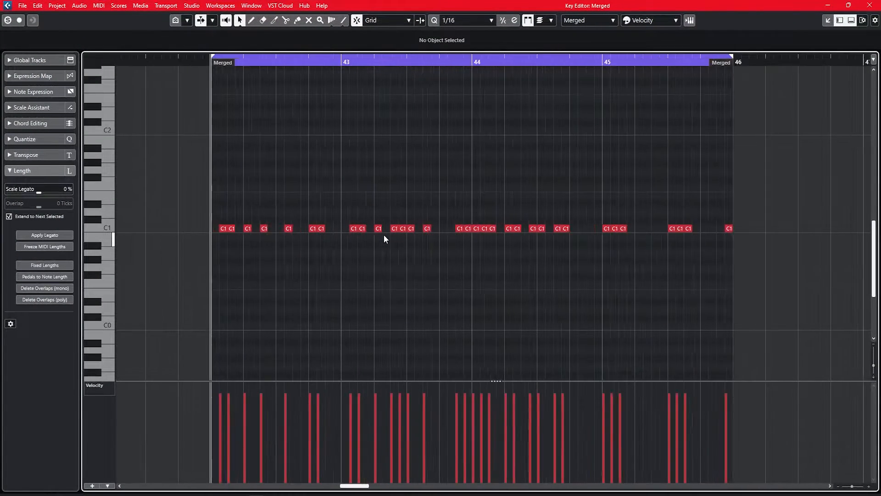
key(g)
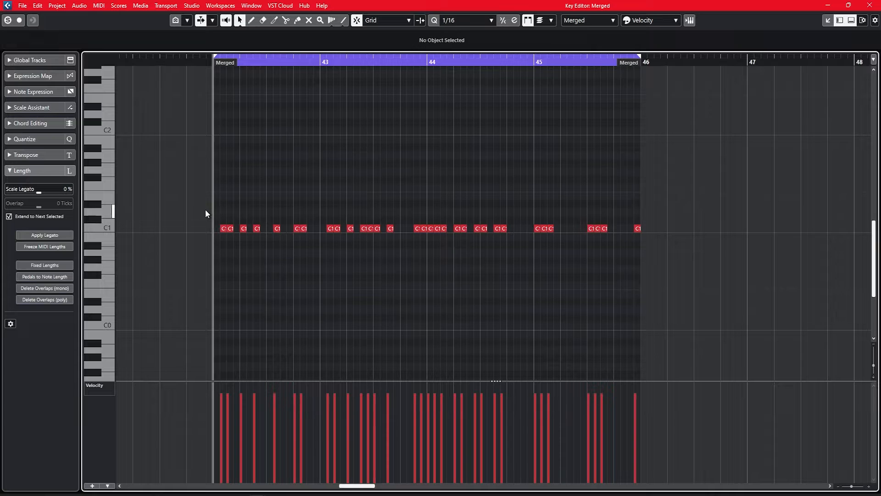
click(868, 5)
- Unsolo Breakdown Generator and copy the merged kick part onto the Midi GTR and Bass Midi tracks
key(h)
click(123, 206)
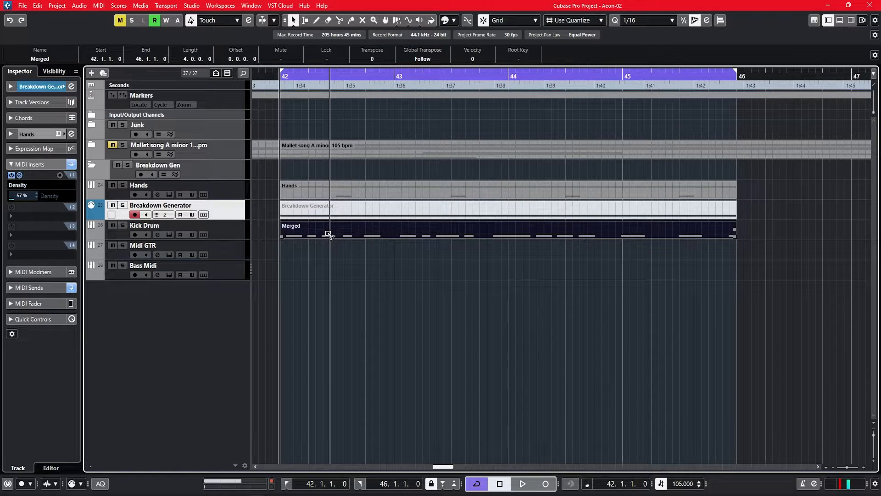
drag(329, 234, 322, 263)
scroll(312, 246, down, 2)
right_click(294, 222)
click(294, 221)
scroll(295, 220, up, 3)
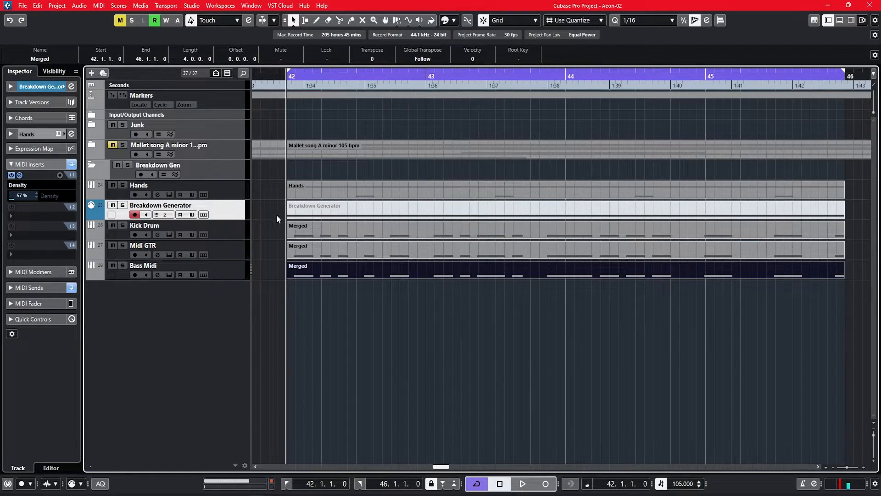
- Listen to the loop with the merged parts on kick, guitar and bass, and stop playback
click(271, 214)
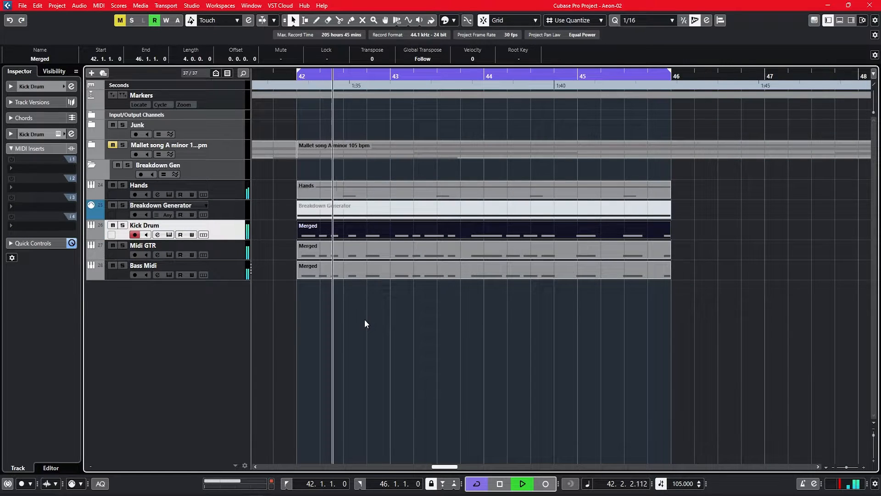
key(space)
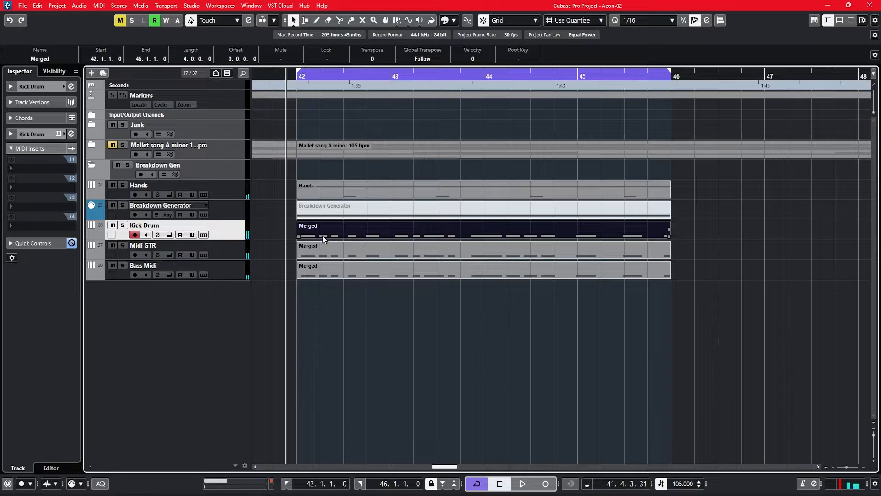
scroll(320, 241, up, 2)
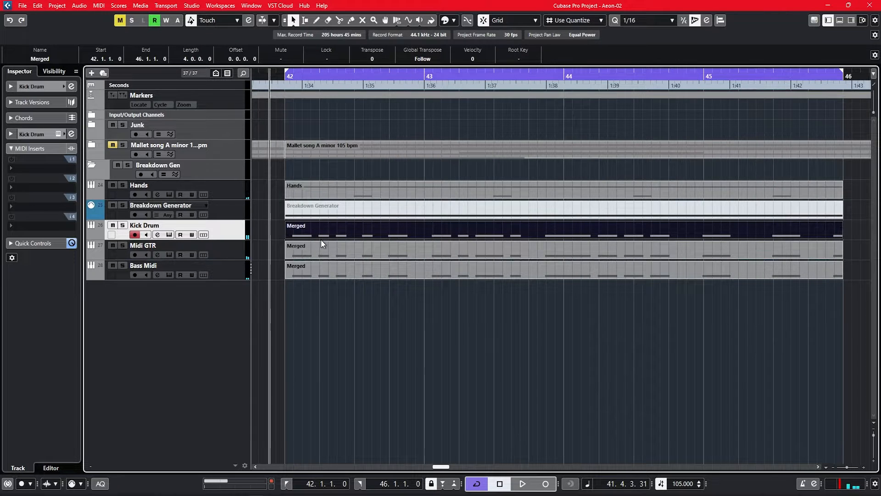
- Load MIDI Modifiers in Midi GTR's first MIDI insert and lower its Transpose value
click(238, 257)
click(39, 164)
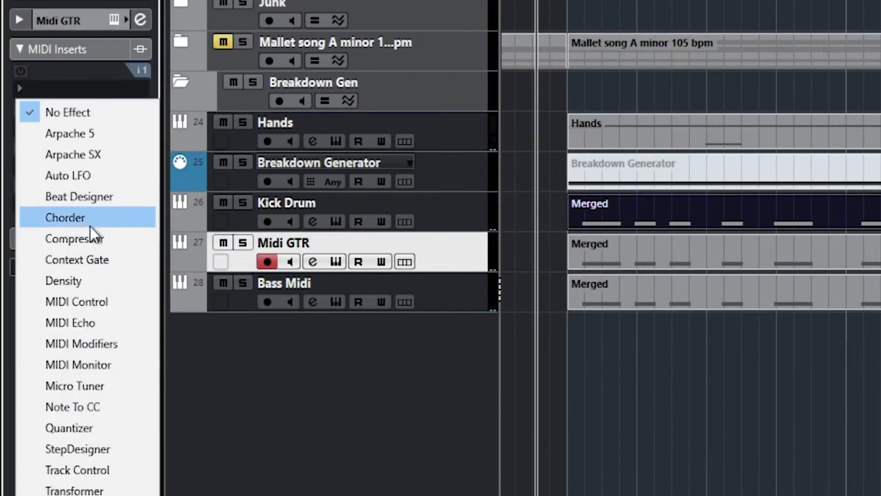
click(98, 345)
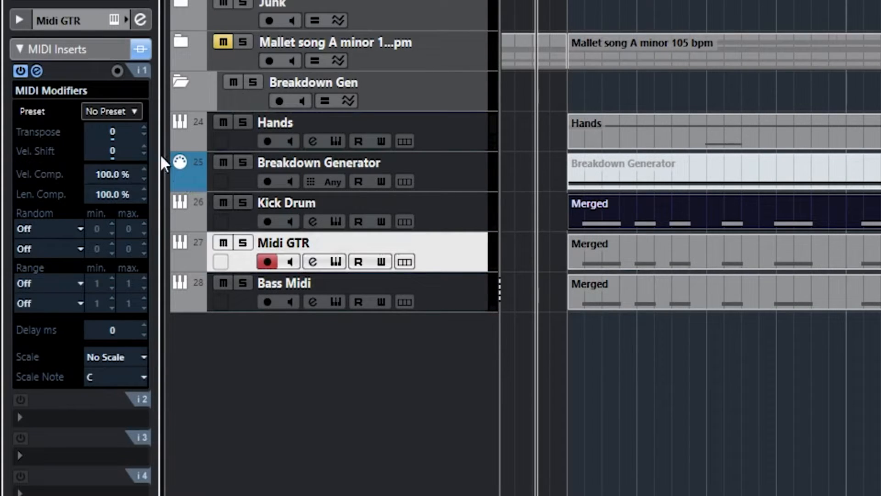
click(143, 136)
click(143, 136)
- Load MIDI Modifiers in Bass Midi's first MIDI insert and set its Transpose to -3
click(489, 308)
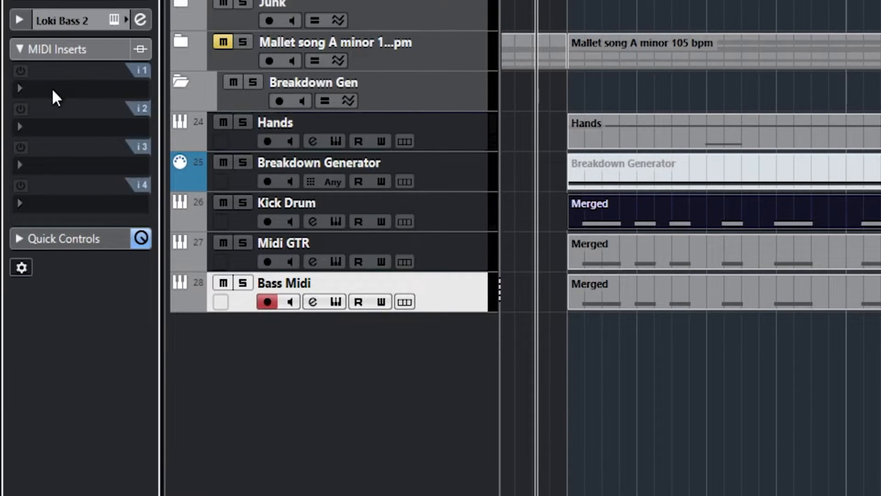
click(23, 77)
click(118, 344)
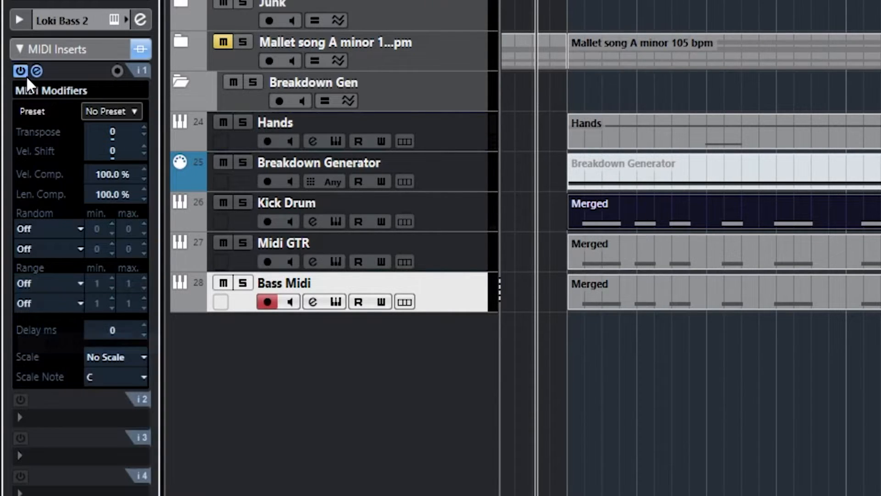
scroll(144, 139, down, 3)
- Play the loop to check the transposed guitar and bass against the kick, and stop playback
key(space)
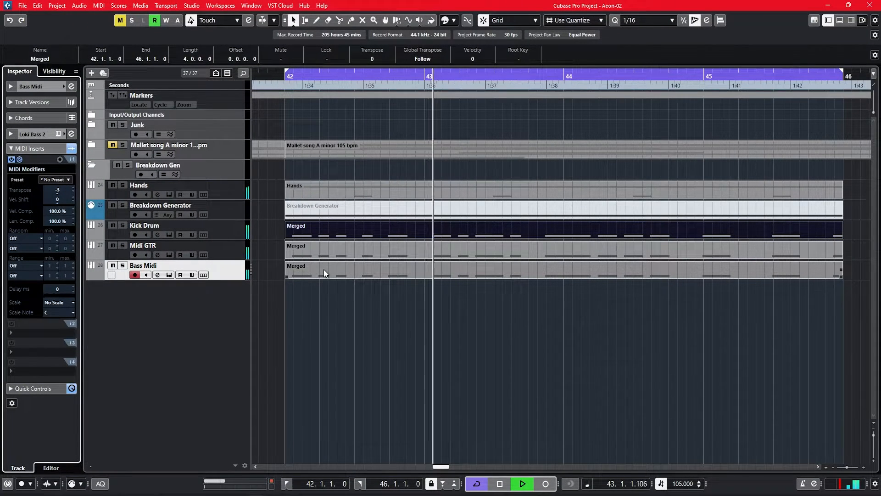
scroll(323, 267, down, 2)
key(space)
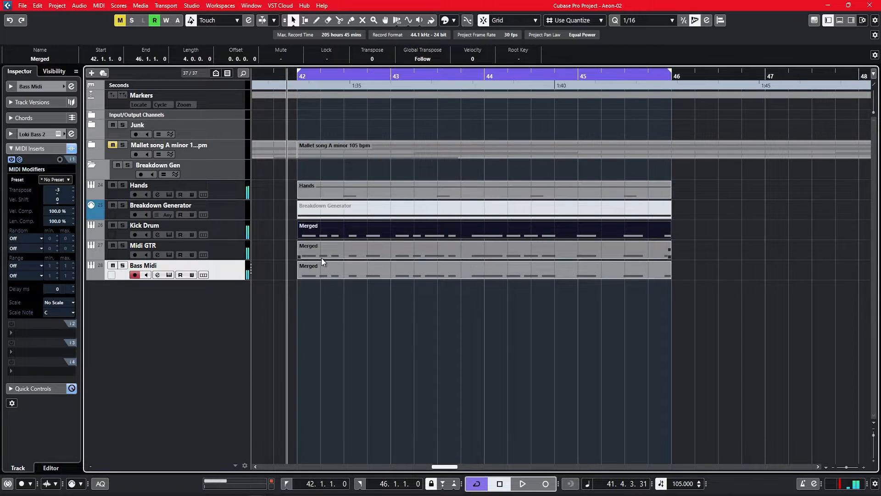
scroll(315, 260, up, 3)
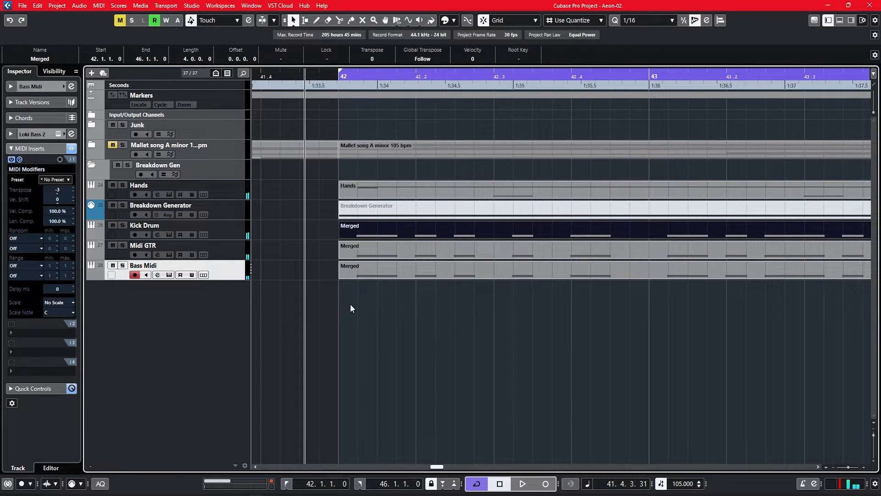
- Add a C1 sixteenth note at 42.1.1 in the merged parts on Kick Drum, Midi GTR and Bass Midi
drag(376, 317, 370, 249)
drag(362, 304, 356, 232)
double_click(356, 232)
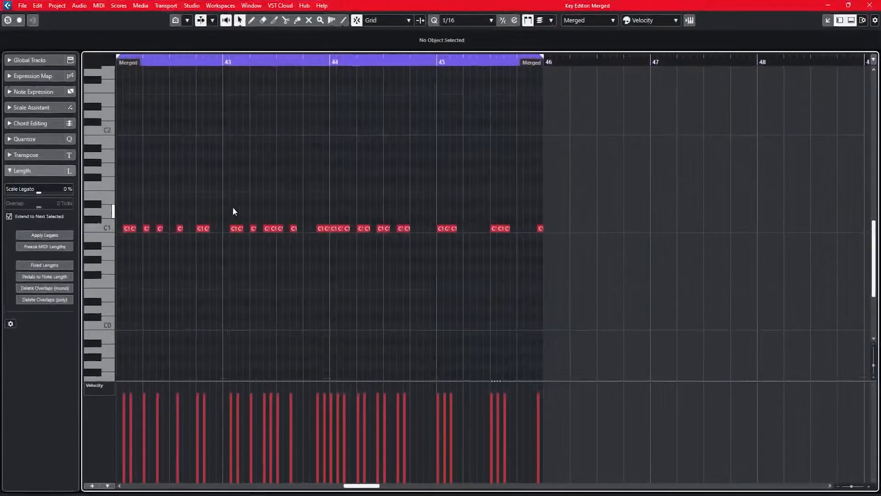
click(211, 229)
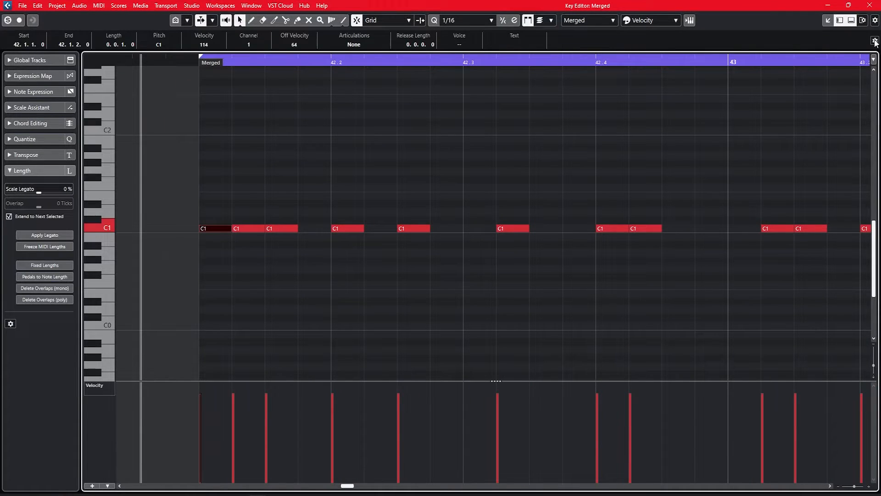
click(870, 6)
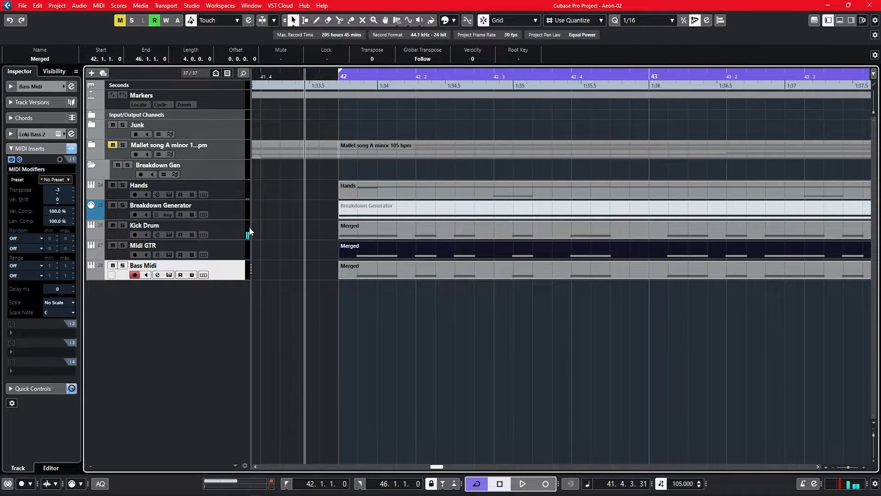
drag(387, 231, 387, 267)
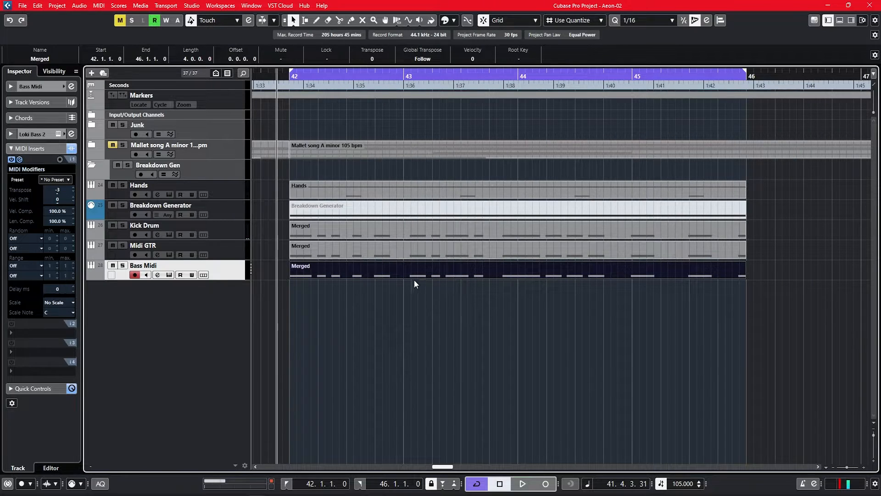
- Play the loop to hear the merged parts with the added downbeat note, and stop playback
key(space)
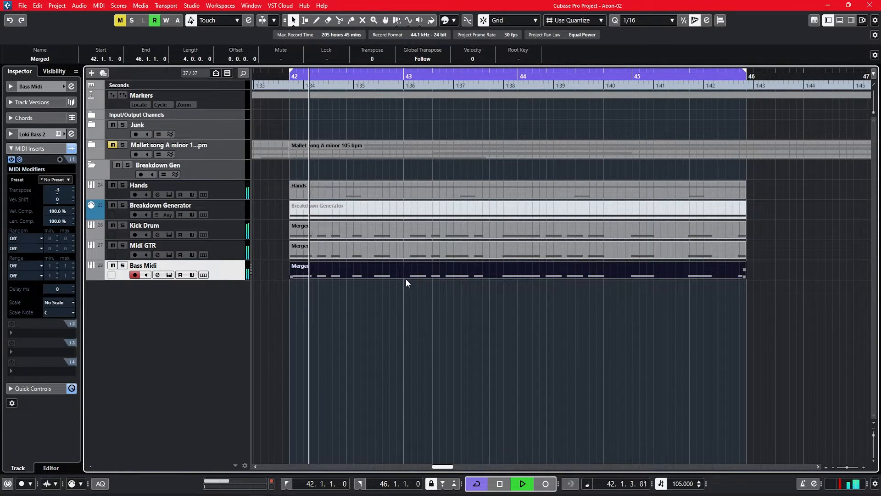
scroll(397, 274, down, 2)
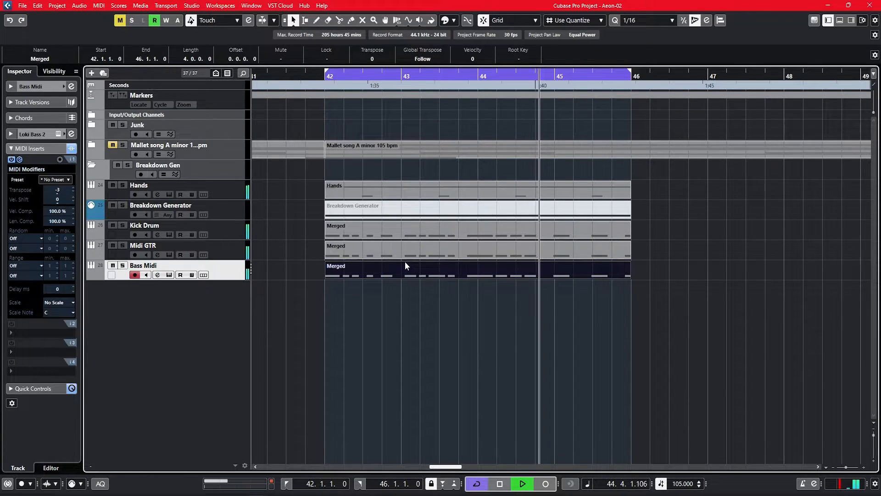
key(space)
scroll(399, 312, up, 2)
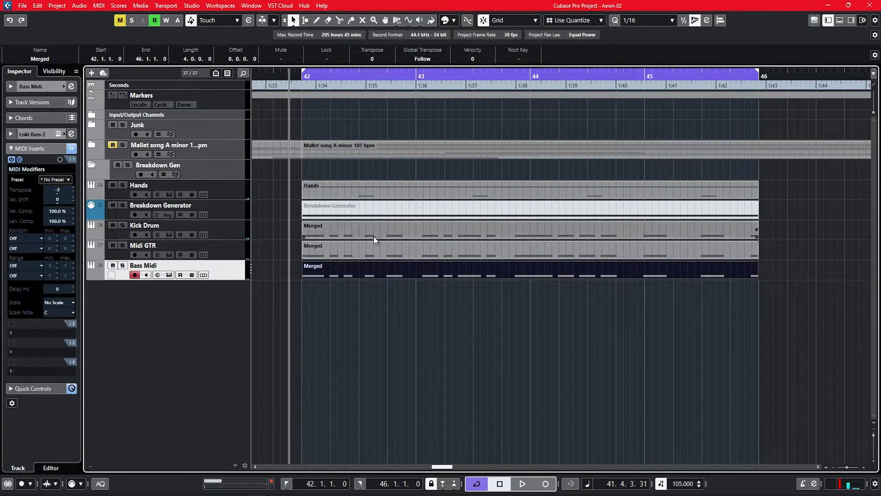
- Delete the merged parts from Kick Drum, Midi GTR and Bass Midi, and unmute the Breakdown Generator part
drag(420, 304, 553, 233)
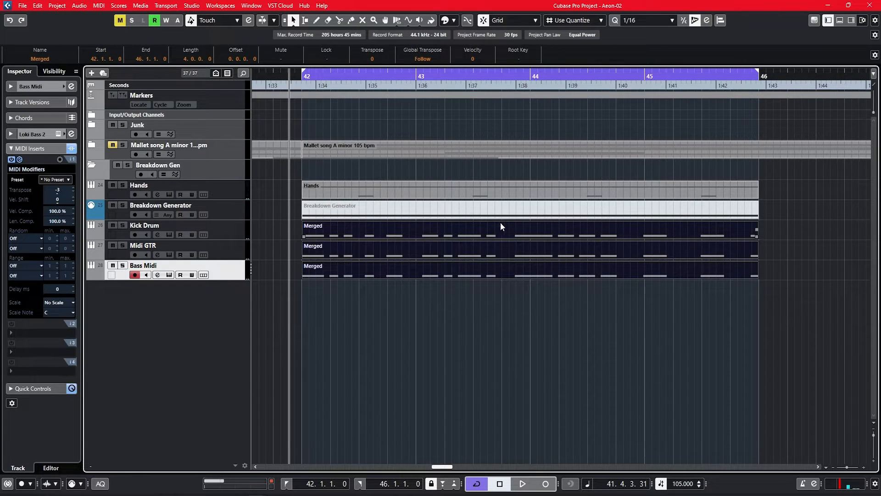
key(Delete)
click(373, 214)
right_click(377, 214)
click(442, 215)
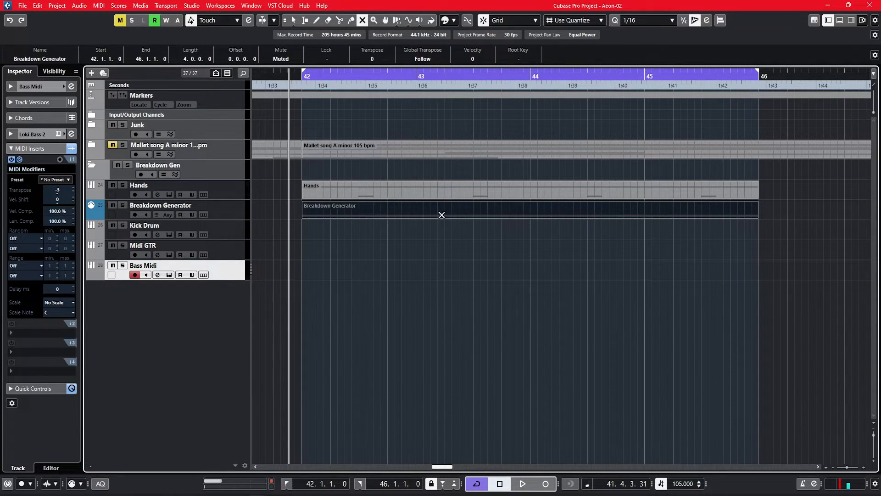
click(376, 215)
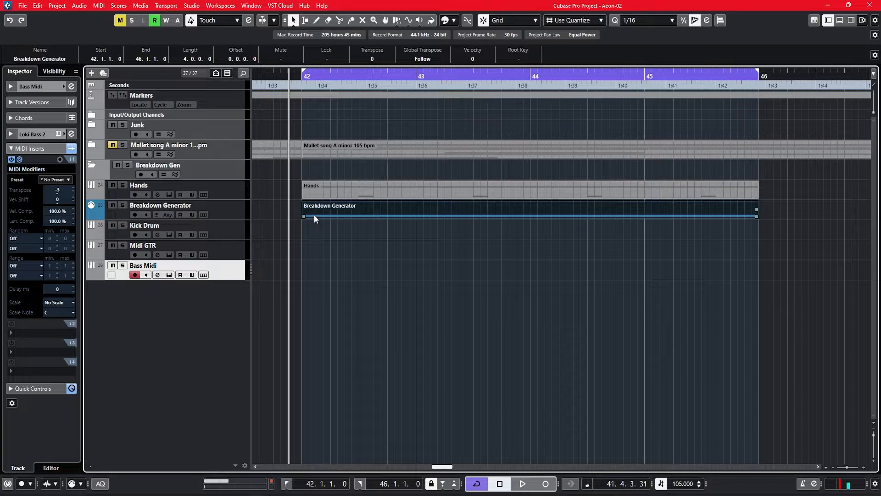
- Glue a few neighbouring pairs of C1 sixteenths into longer notes in bars 42 and 43 of the Breakdown Generator part
double_click(340, 211)
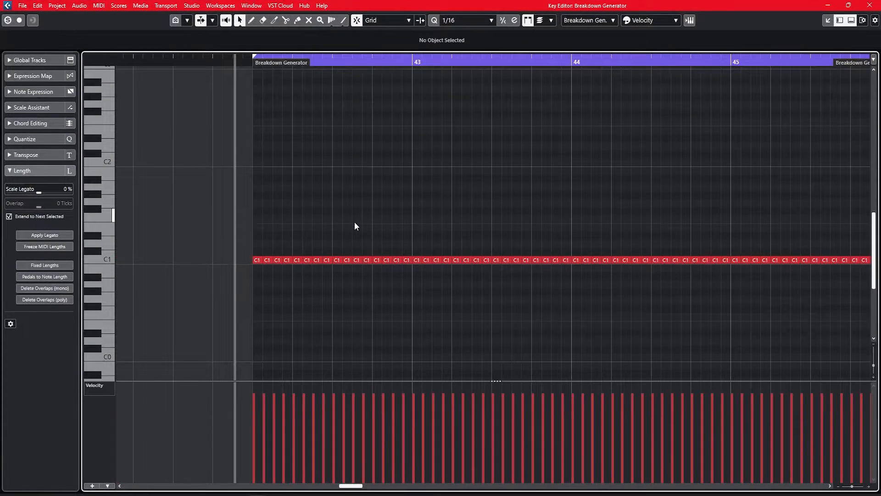
right_click(402, 224)
click(413, 222)
scroll(314, 262, up, 3)
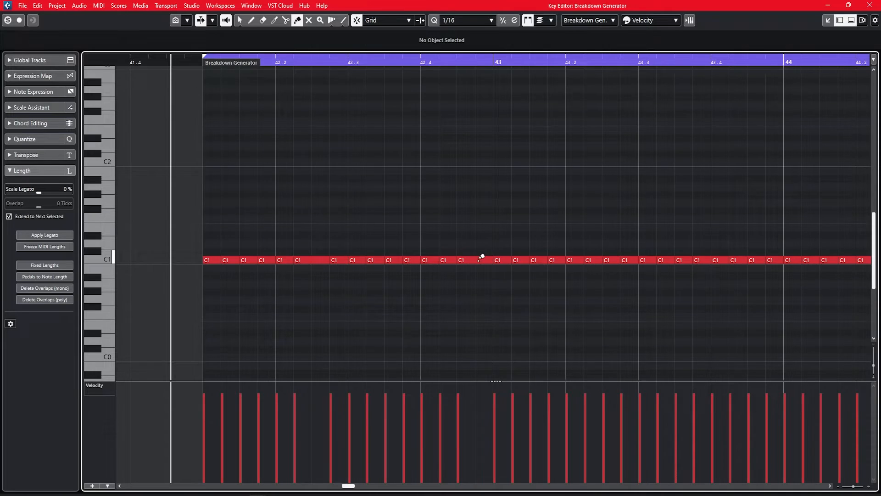
scroll(481, 257, right, 3)
scroll(536, 260, right, 3)
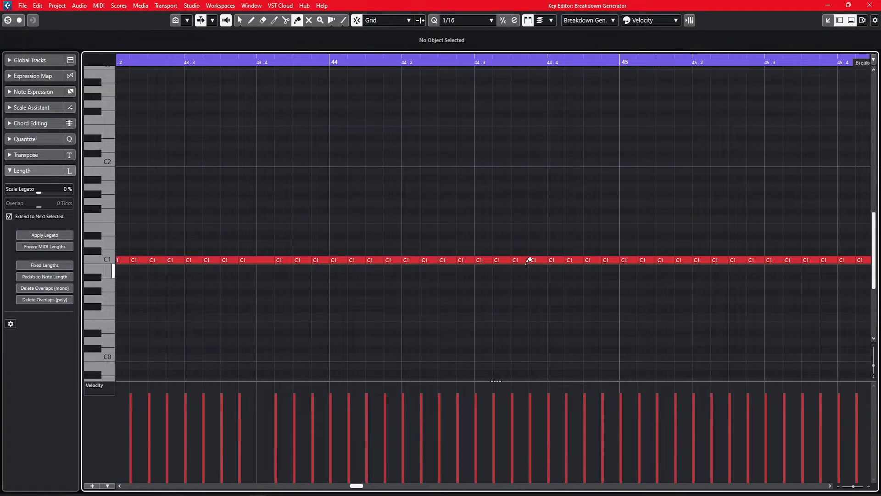
- Glue further neighbouring C1 pairs into longer notes in bars 44 and 45, and close the Breakdown Generator part's editor
scroll(531, 254, right, 3)
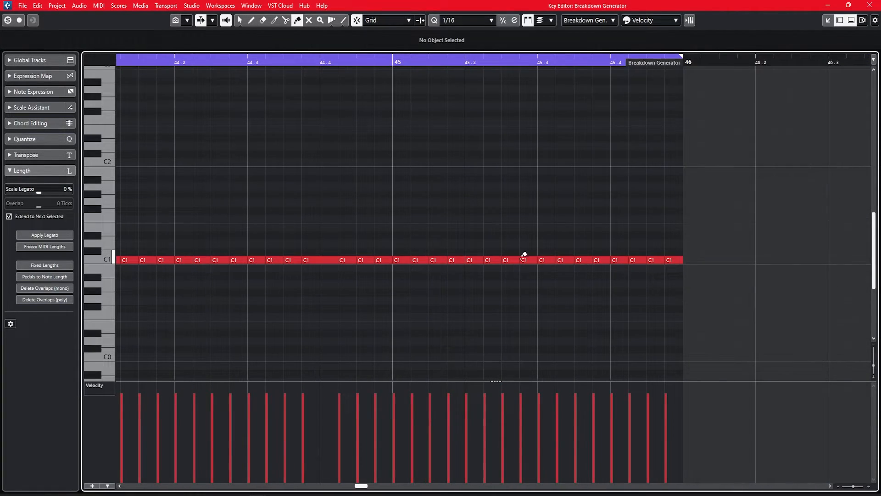
scroll(478, 258, left, 4)
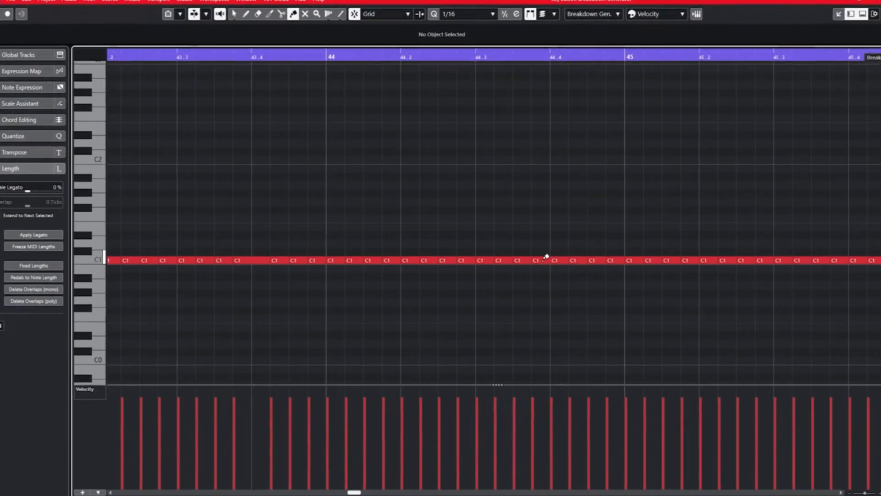
scroll(538, 254, right, 3)
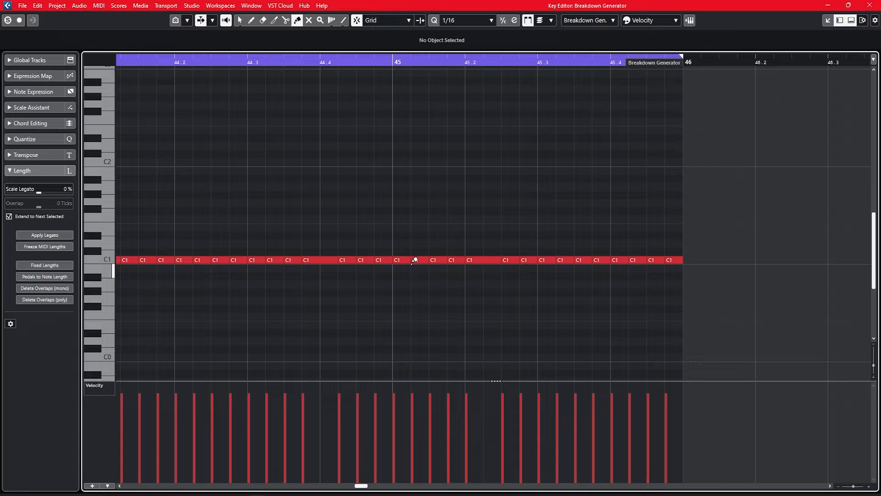
click(625, 260)
scroll(426, 193, down, 3)
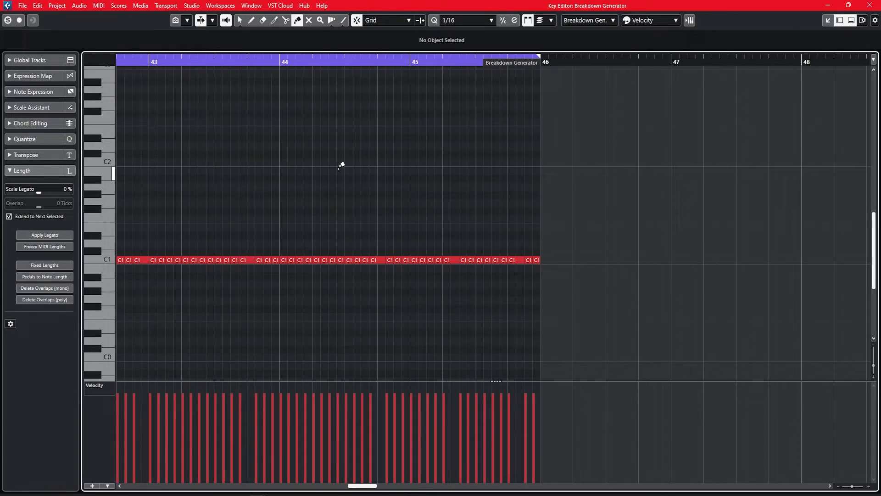
scroll(340, 166, left, 3)
scroll(272, 247, up, 3)
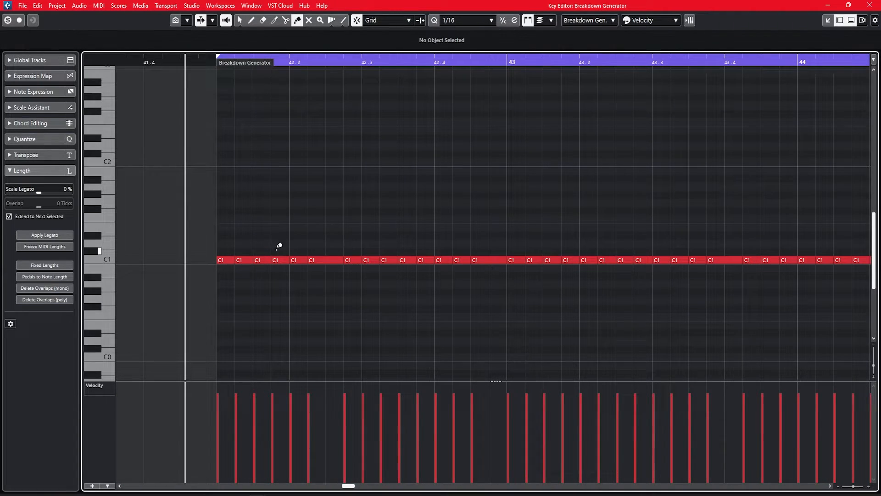
click(865, 6)
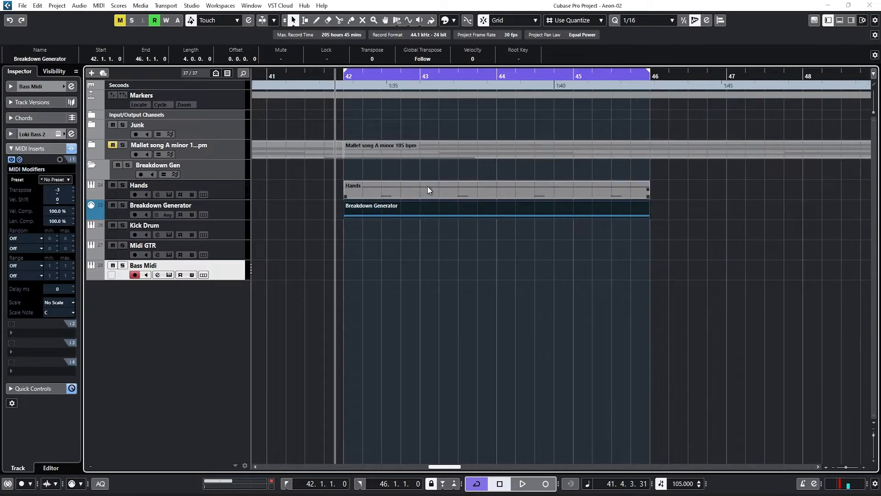
- Solo the Breakdown Generator track and merge its MIDI in the loop from bar 42 to 46 with inserts included
click(294, 76)
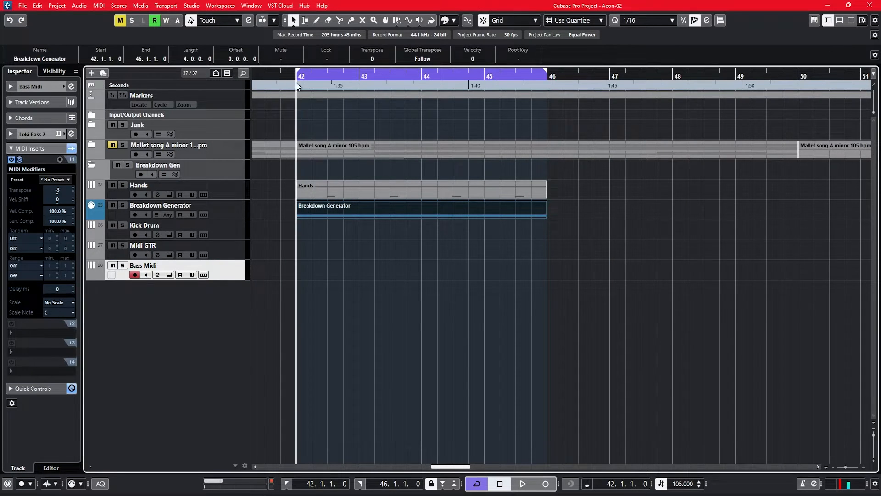
key(h)
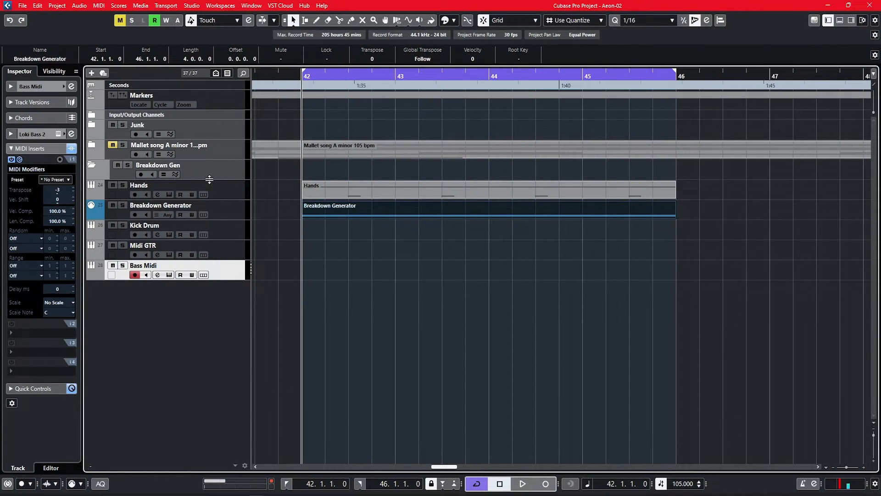
click(221, 208)
key(s)
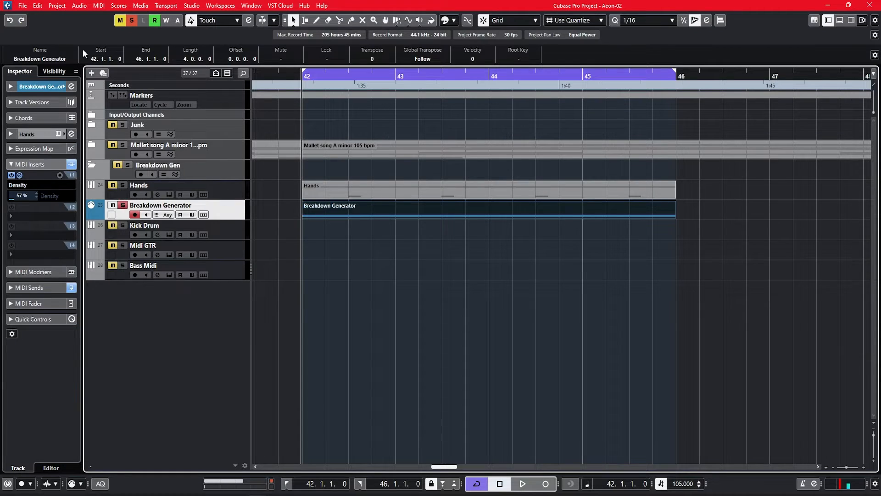
click(100, 6)
click(178, 92)
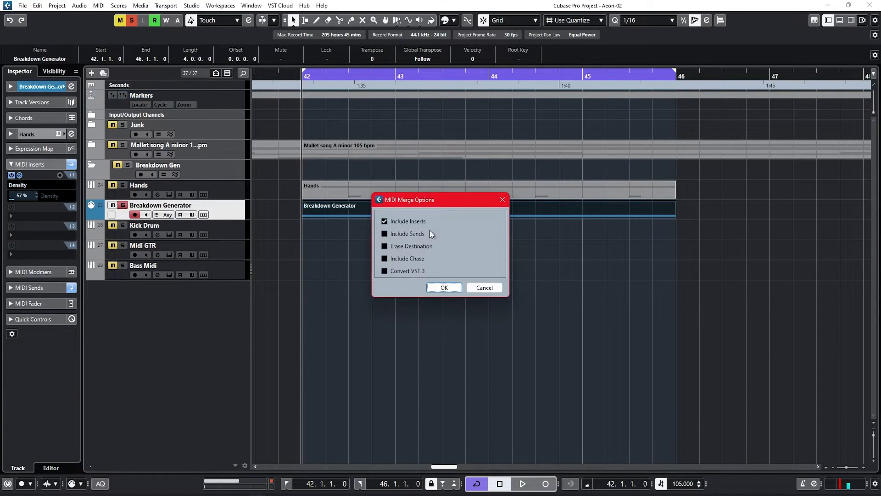
click(444, 288)
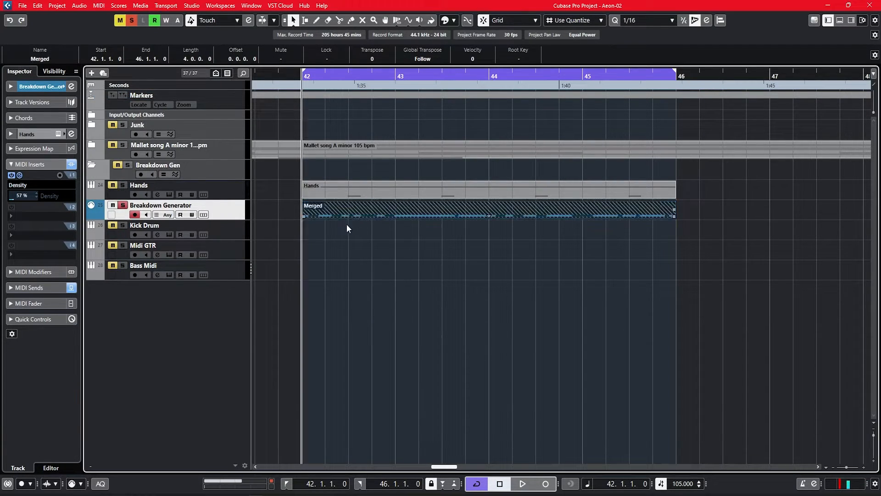
- Place the merged part on Kick Drum with copies on Midi GTR and Bass Midi, leaving the original generator part muted
right_click(346, 211)
click(420, 209)
click(453, 207)
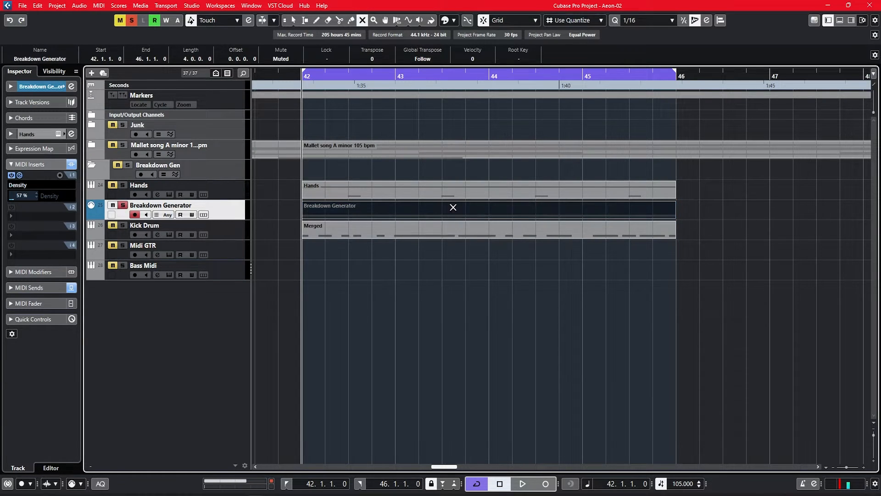
click(358, 227)
drag(331, 235, 320, 270)
- Unsolo the Breakdown Generator track and play the loop with the newly merged parts
click(122, 205)
scroll(348, 216, down, 1)
key(space)
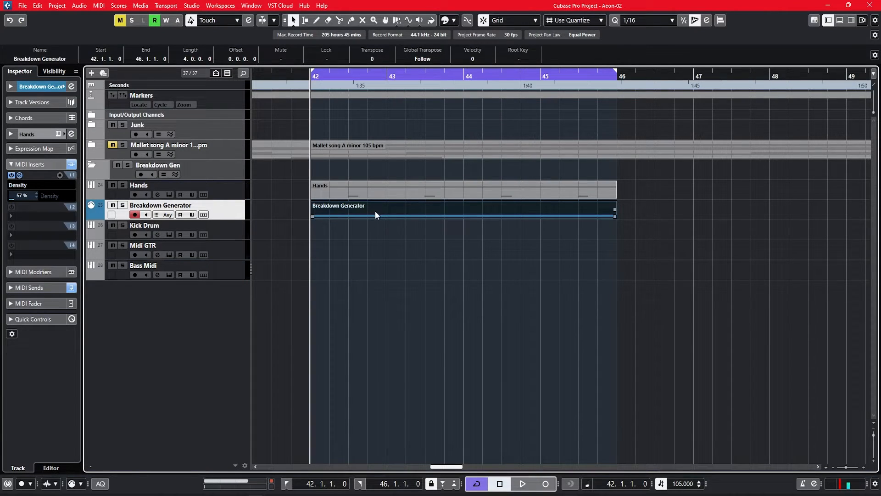
- Lower the generator's Density to 48 % and print its soloed, merged loop onto Kick Drum, Midi GTR and Bass Midi
drag(21, 193, 25, 199)
click(98, 6)
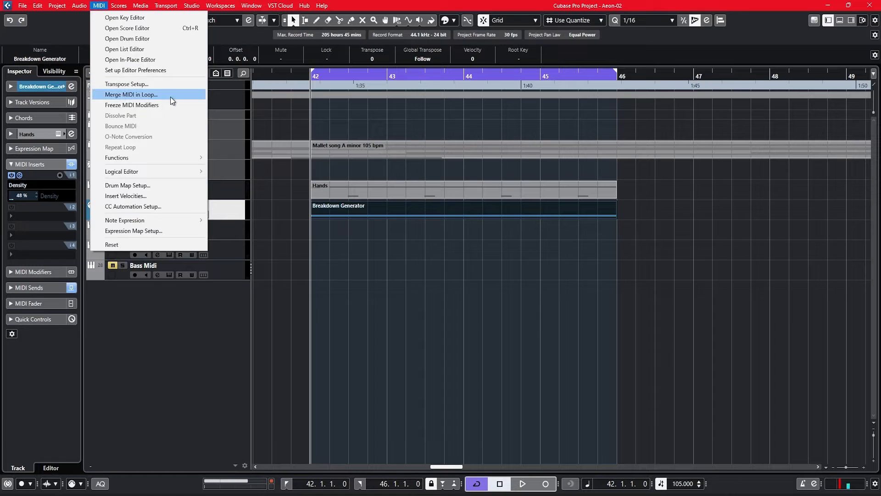
click(173, 94)
click(444, 287)
drag(332, 232, 334, 271)
click(123, 206)
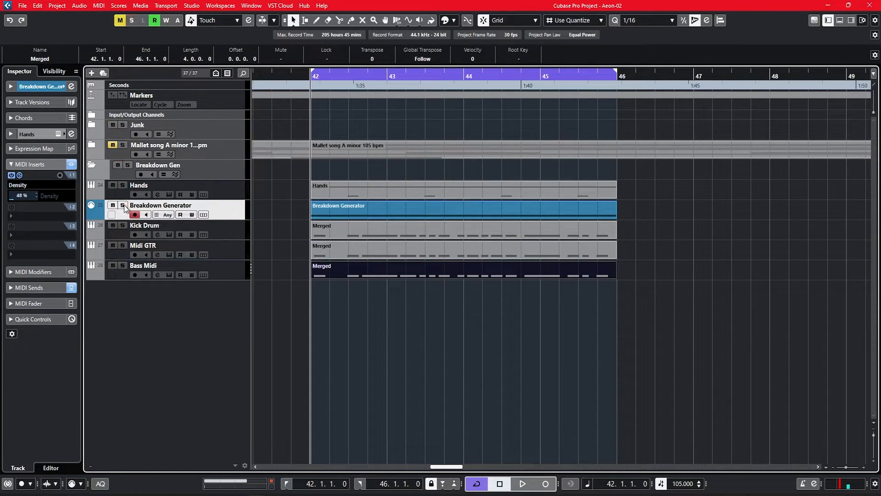
- Mute the Breakdown Generator track and play the loop to audition the new kick, guitar and bass pattern
right_click(395, 212)
key(space)
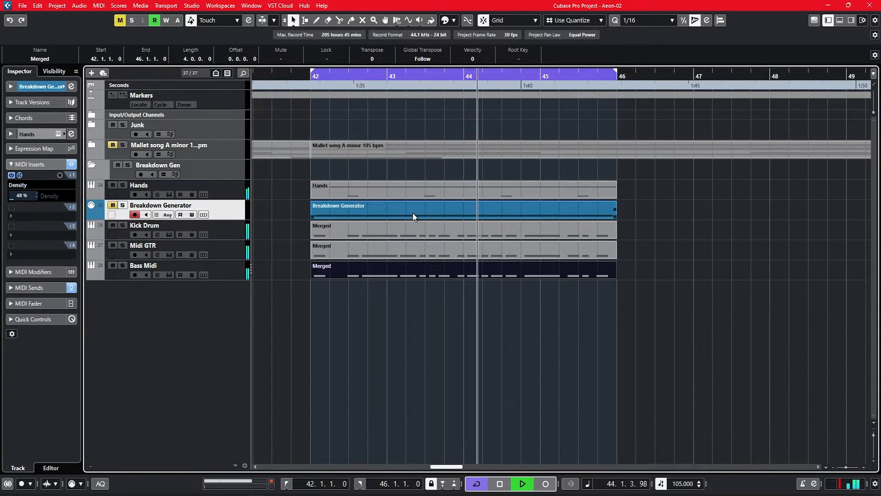
key(space)
- Add a C1 sixteenth note at 42.1.1 in the Kick Drum's merged part and close its editor
key(h)
click(330, 293)
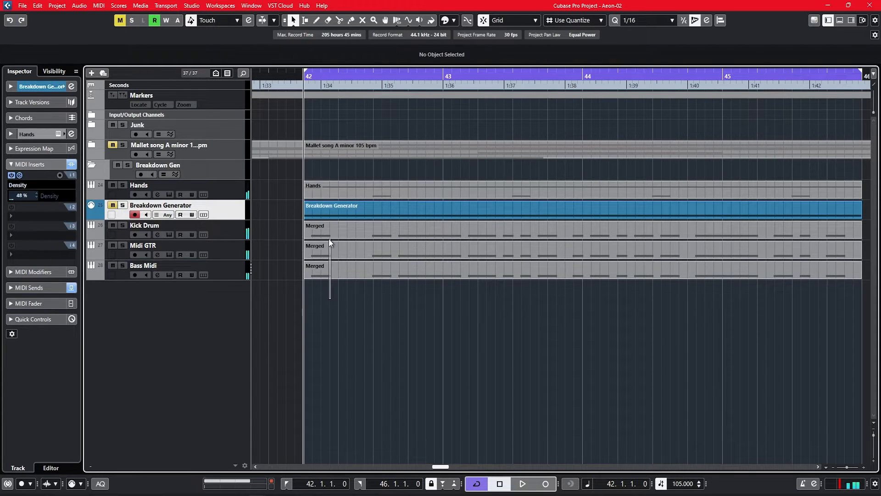
double_click(325, 233)
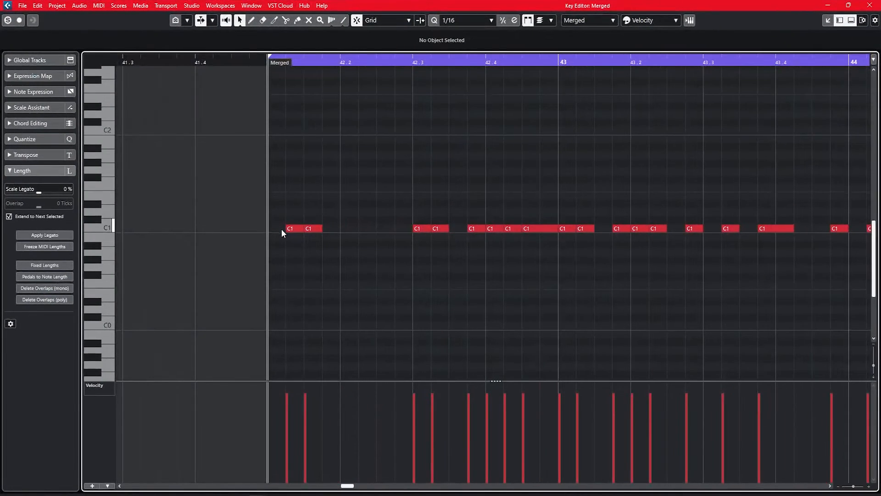
double_click(281, 228)
click(872, 6)
- Add the same C1 downbeat note at 42.1.1 in the merged parts on Midi GTR and Bass Midi
double_click(331, 253)
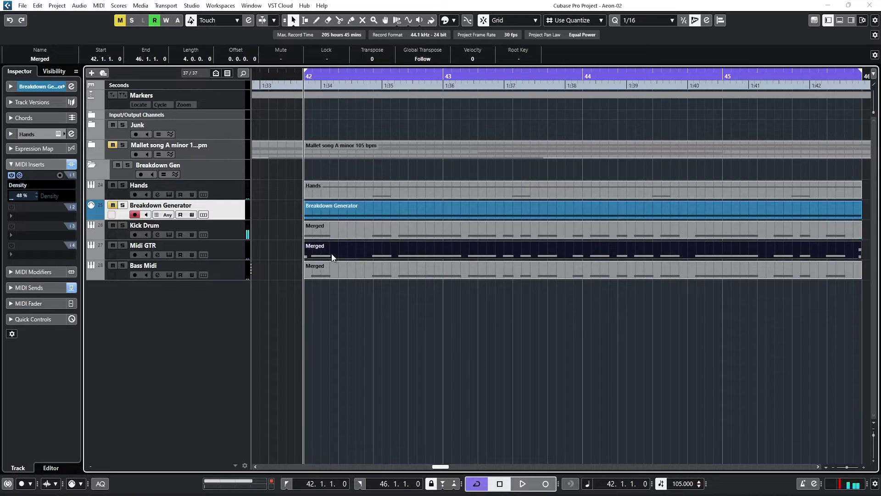
double_click(126, 228)
click(871, 6)
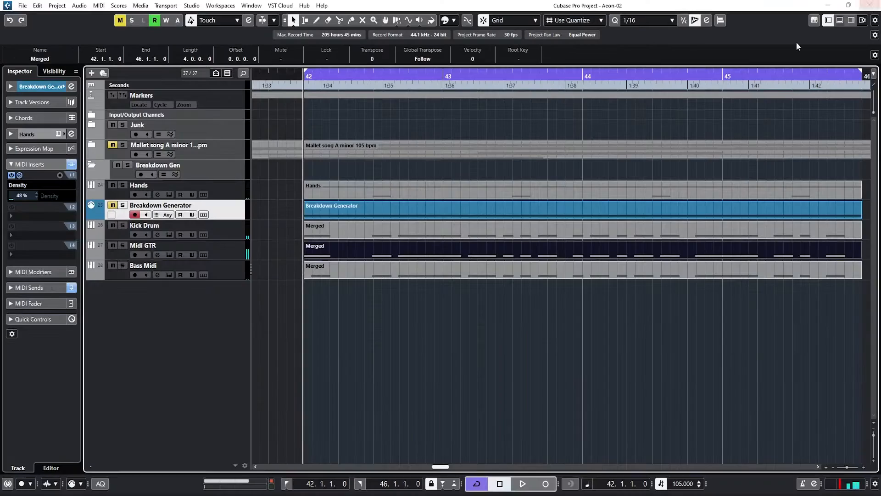
double_click(328, 269)
double_click(121, 229)
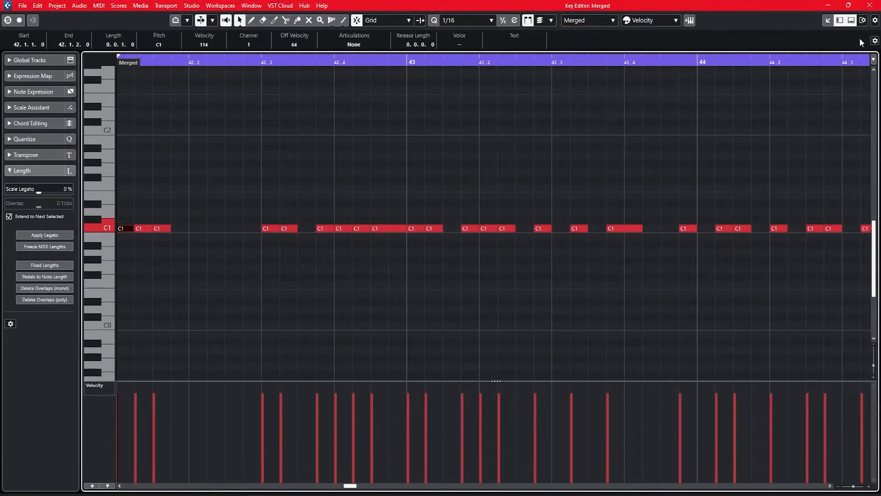
click(877, 5)
key(g)
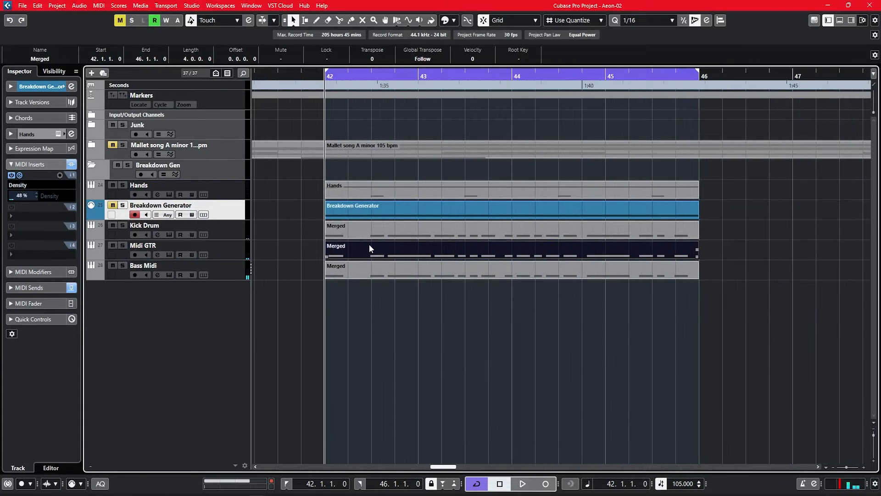
- Copy all the C1 notes in Midi GTR's merged part up to G1 and C2 to form power chords
double_click(361, 255)
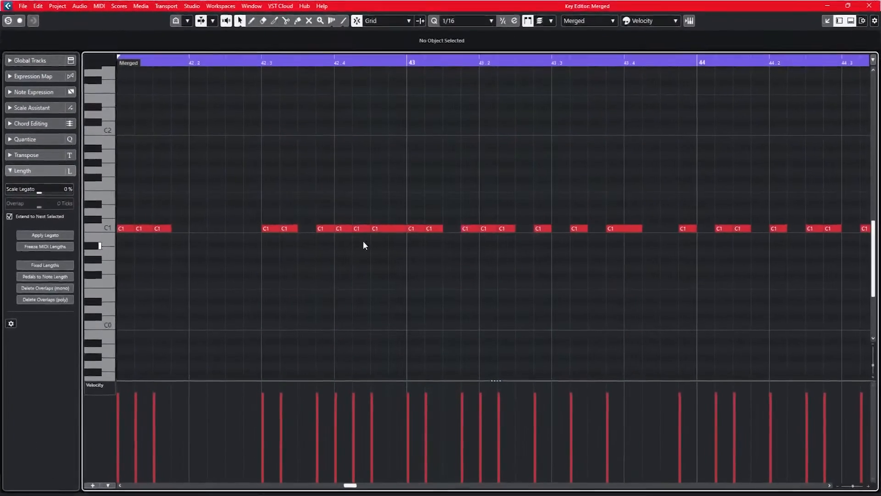
drag(239, 186, 730, 277)
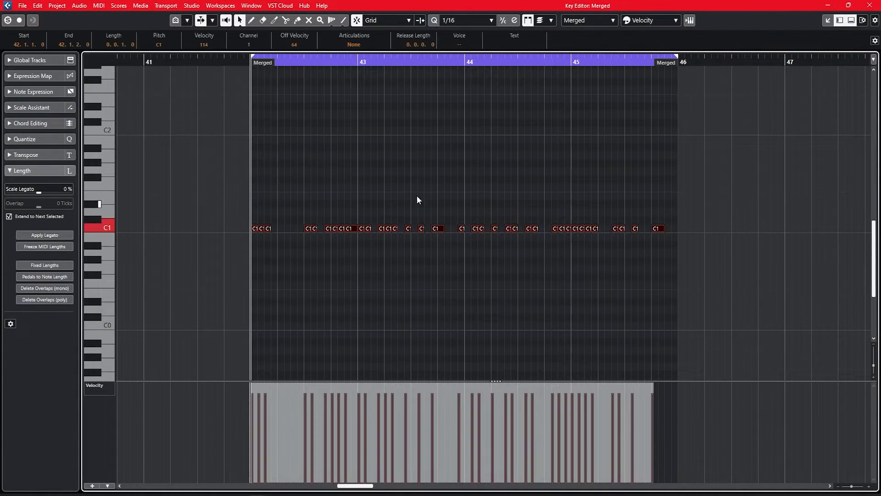
key(h)
key(h)
drag(269, 228, 271, 169)
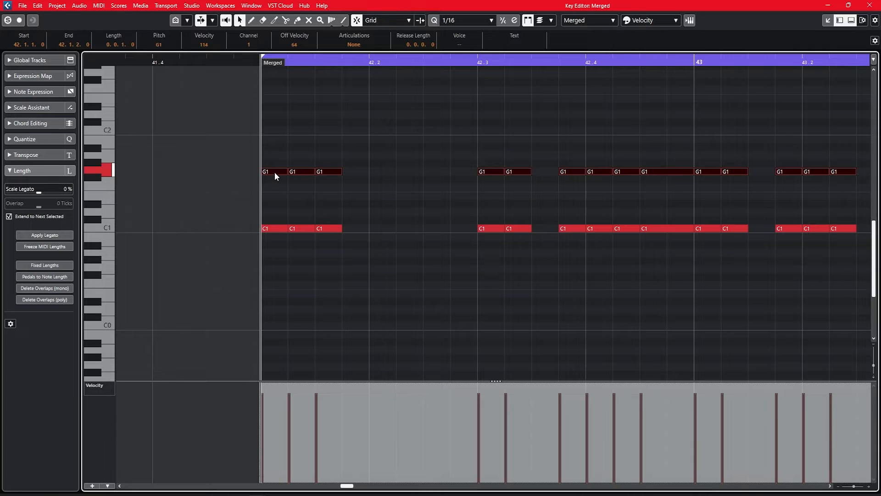
drag(275, 172, 274, 130)
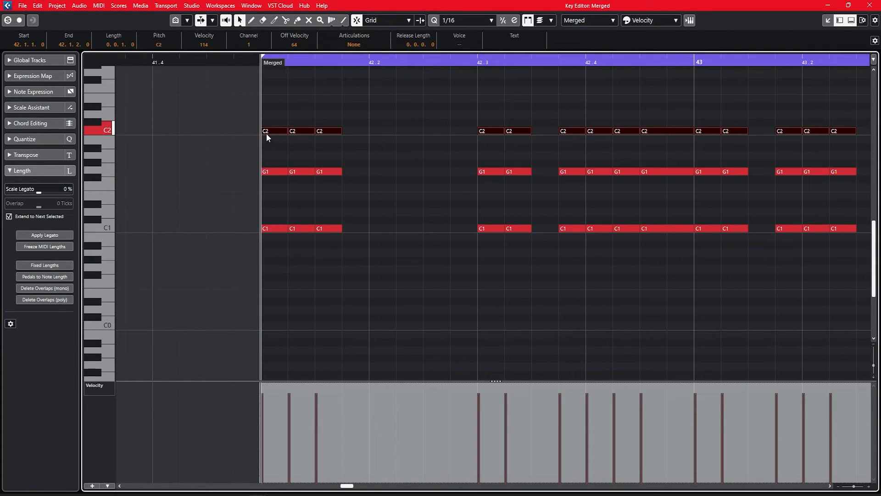
key(g)
key(g)
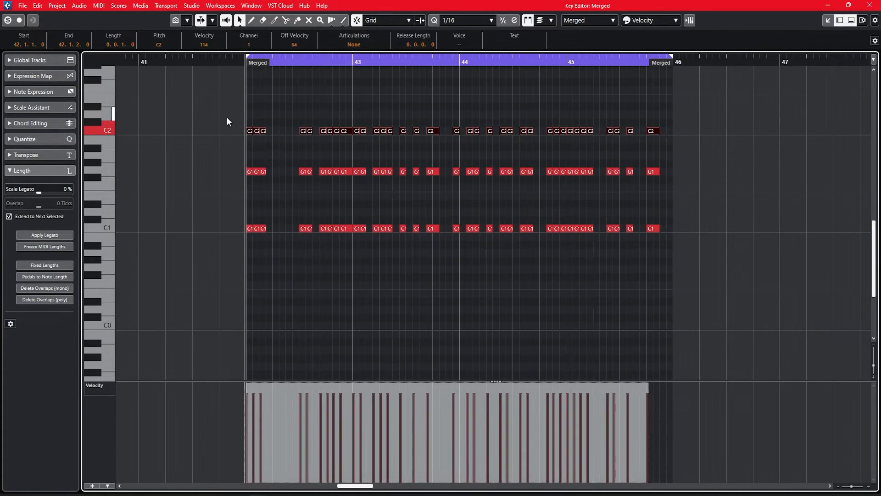
- Lower the velocity of all the Midi GTR chord notes to 21 and audition the loop with the editor closed
drag(457, 387, 460, 432)
click(210, 59)
key(space)
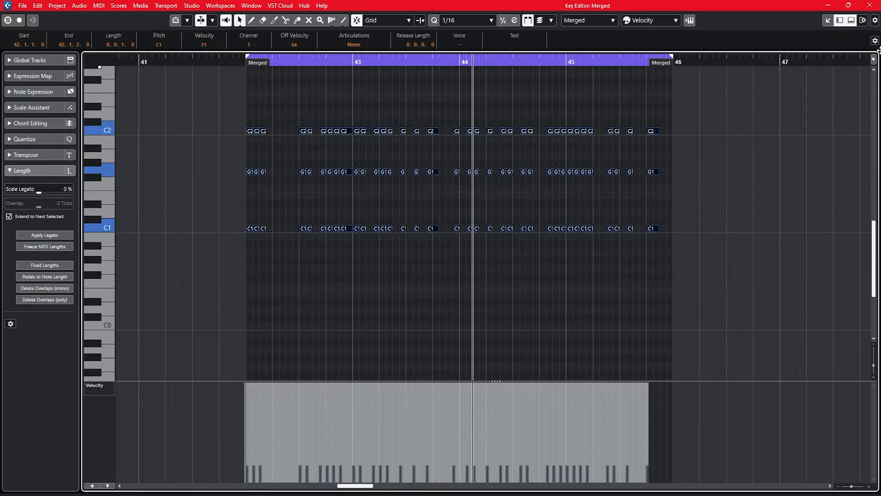
key(Return)
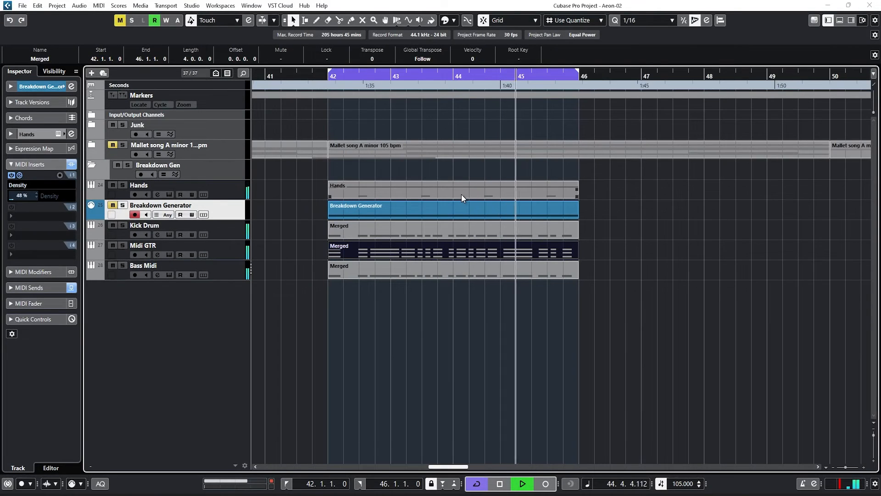
key(g)
key(g)
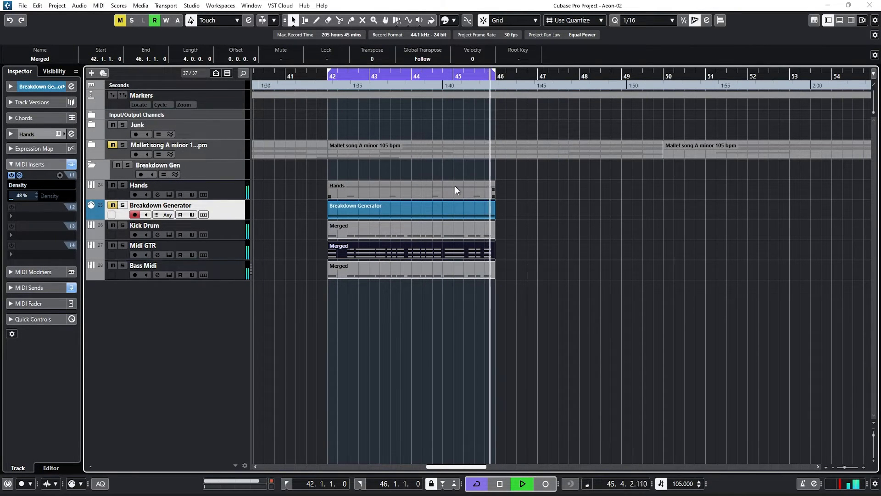
key(space)
- Unmute the Mallet song A minor 105 bpm folder track and set the playback position to bar 41, ahead of the breakdown
scroll(373, 230, up, 2)
scroll(373, 229, down, 2)
click(113, 145)
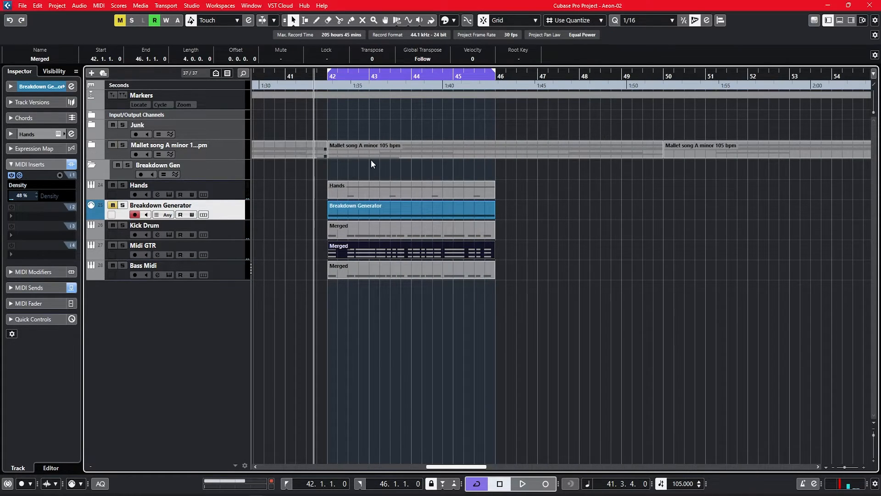
scroll(403, 145, up, 2)
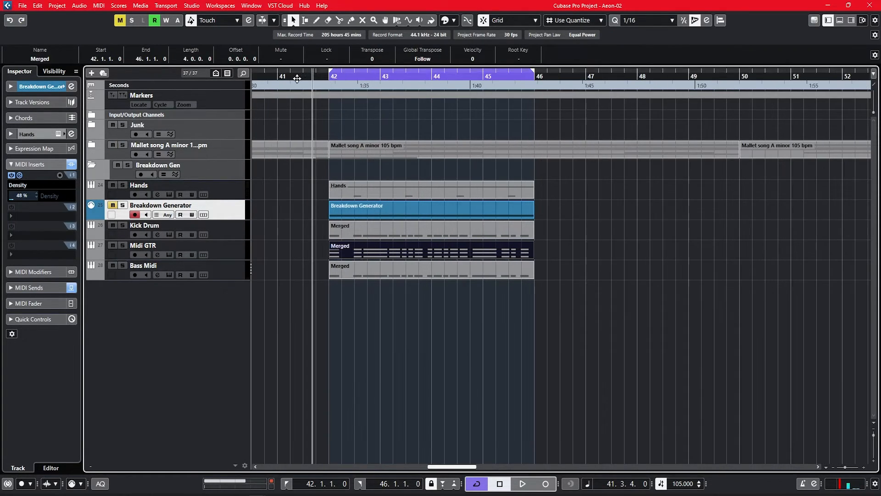
scroll(403, 147, down, 2)
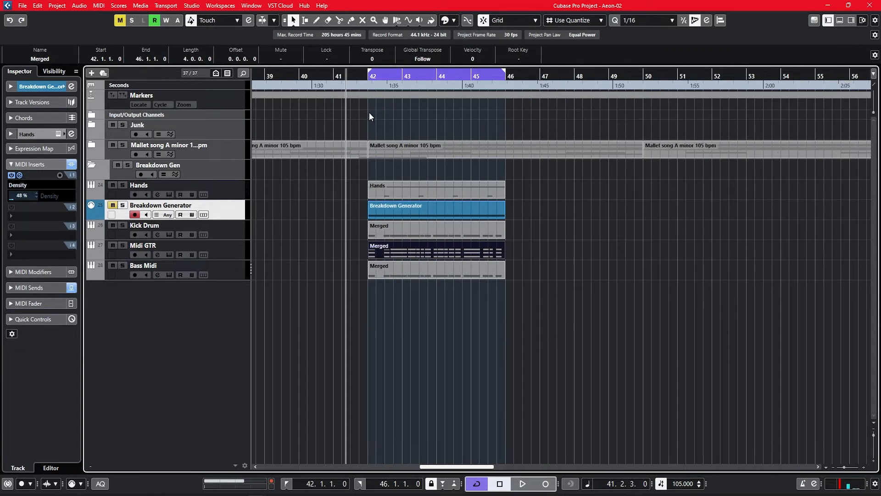
click(333, 78)
scroll(394, 157, up, 3)
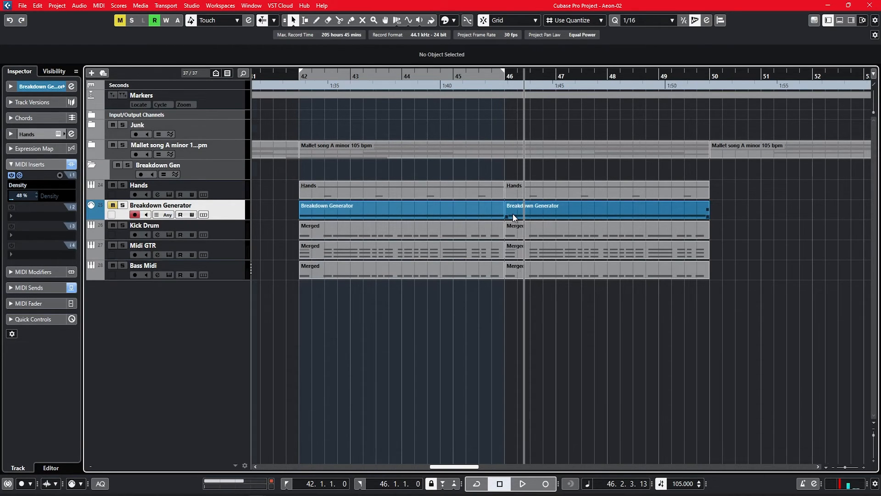
scroll(513, 213, up, 1)
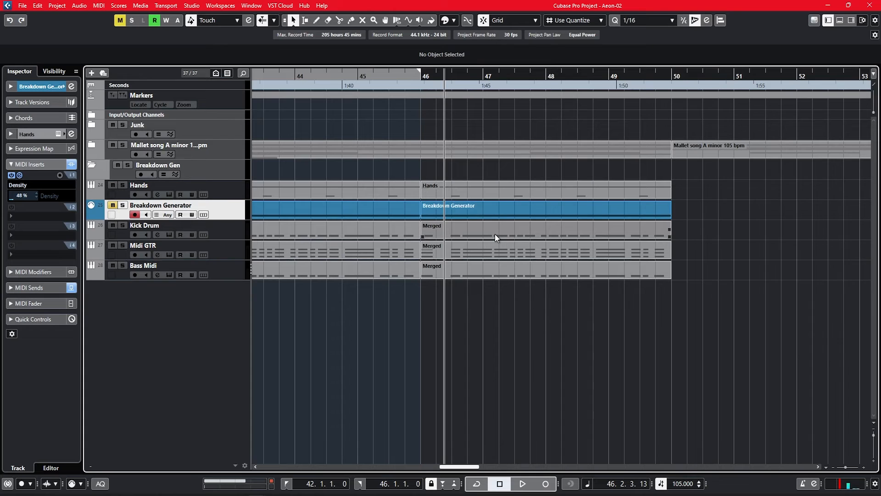